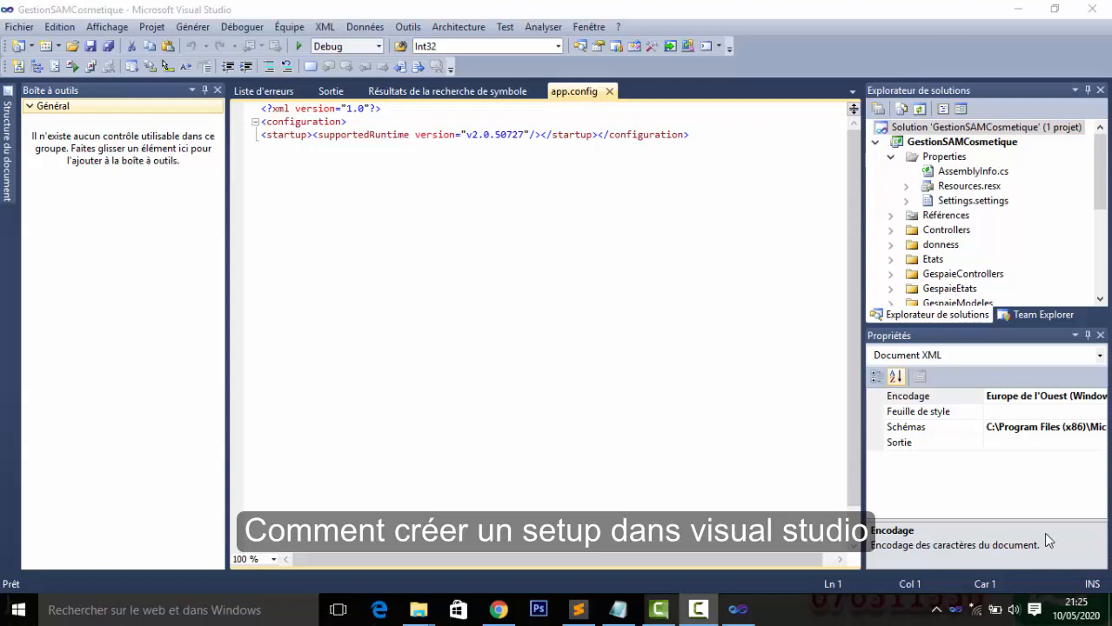
# Start a new project in the GestionSAMCosmetique solution and choose the Assistant Installation template for Visual Studio setup programs
pyautogui.click(939, 144)
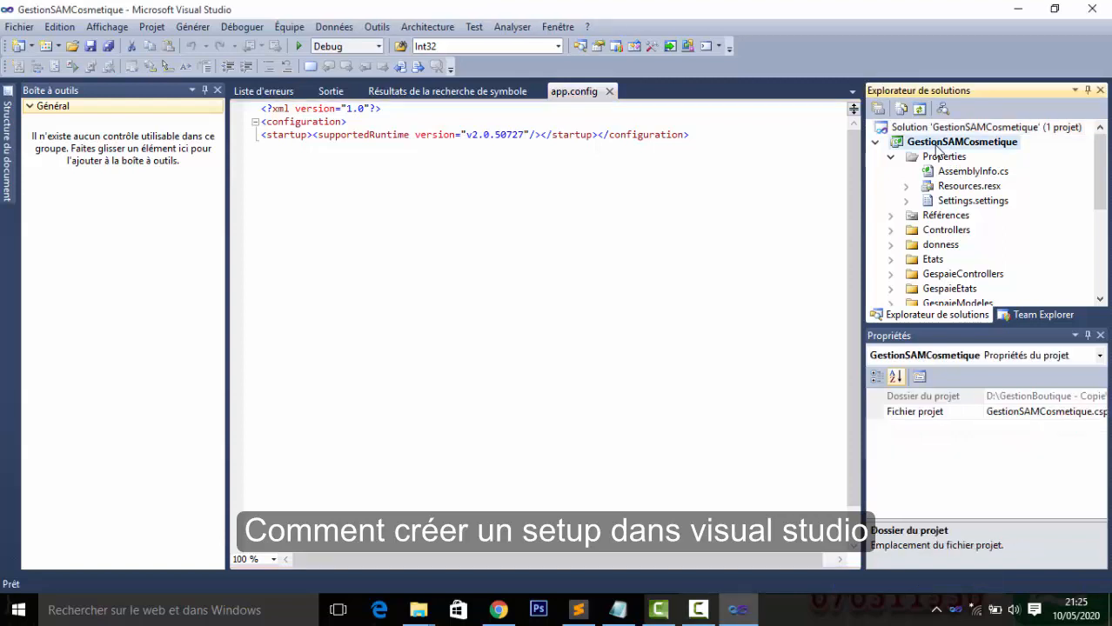
pyautogui.click(919, 131)
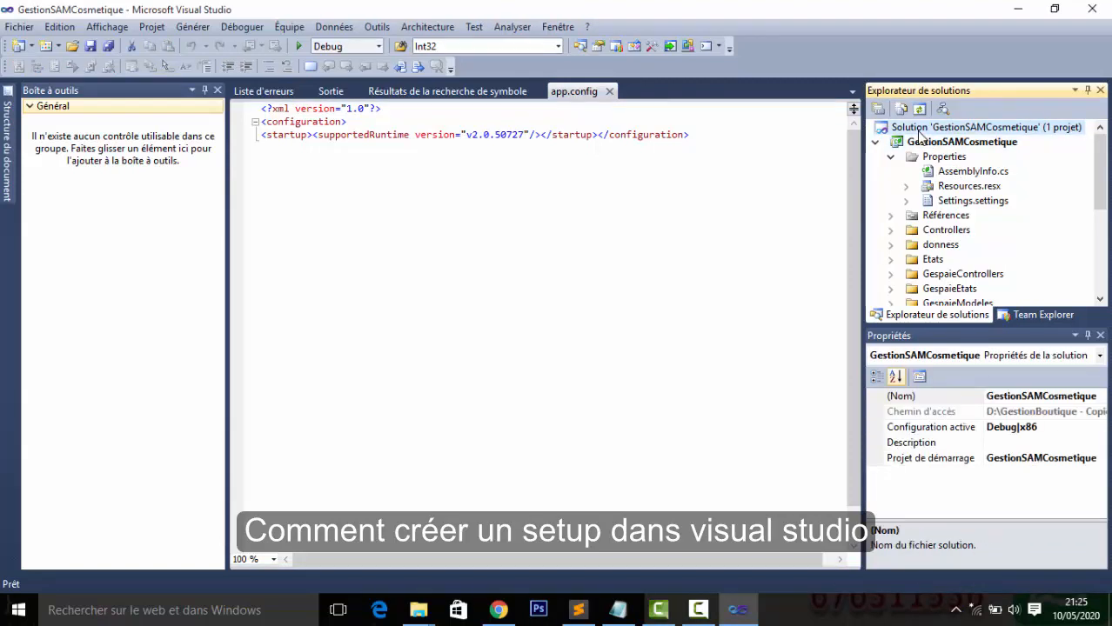
pyautogui.rightClick(919, 135)
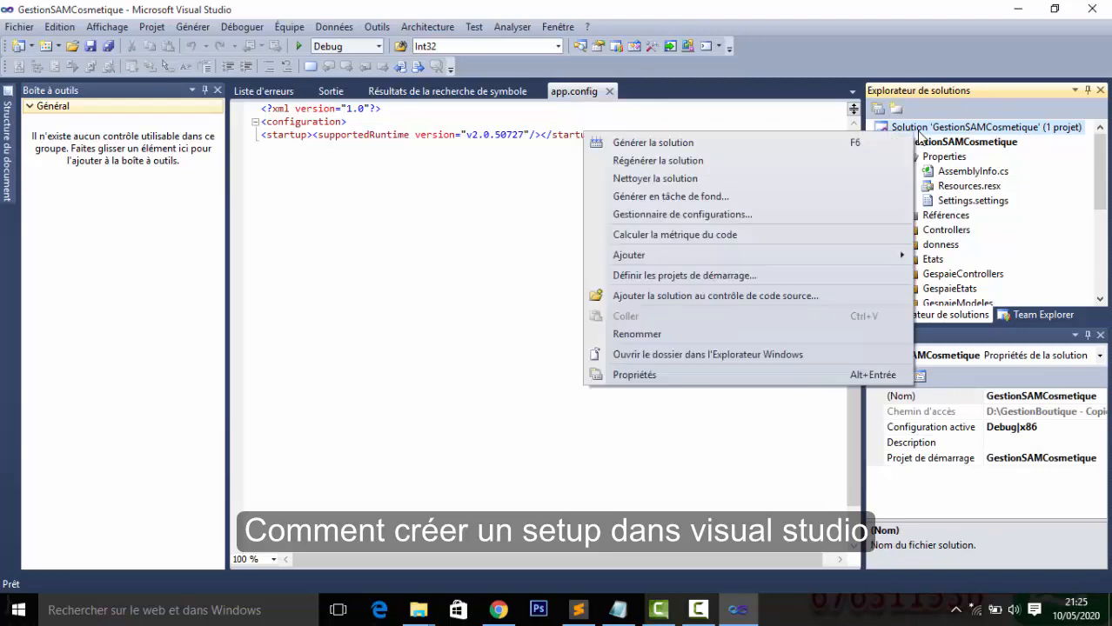
pyautogui.moveTo(765, 255)
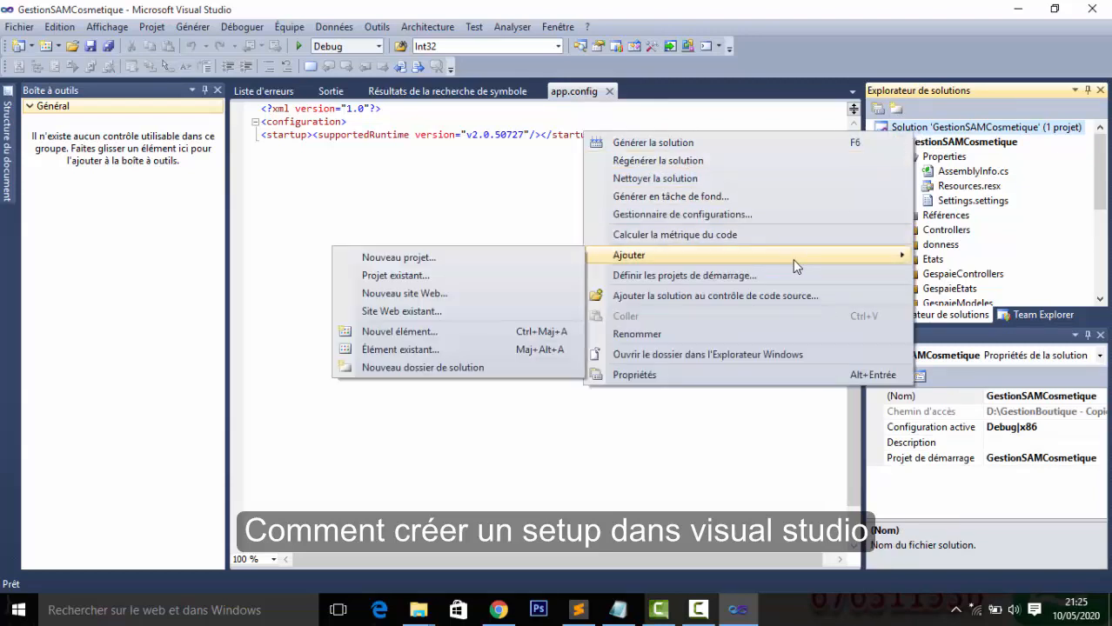
pyautogui.click(412, 263)
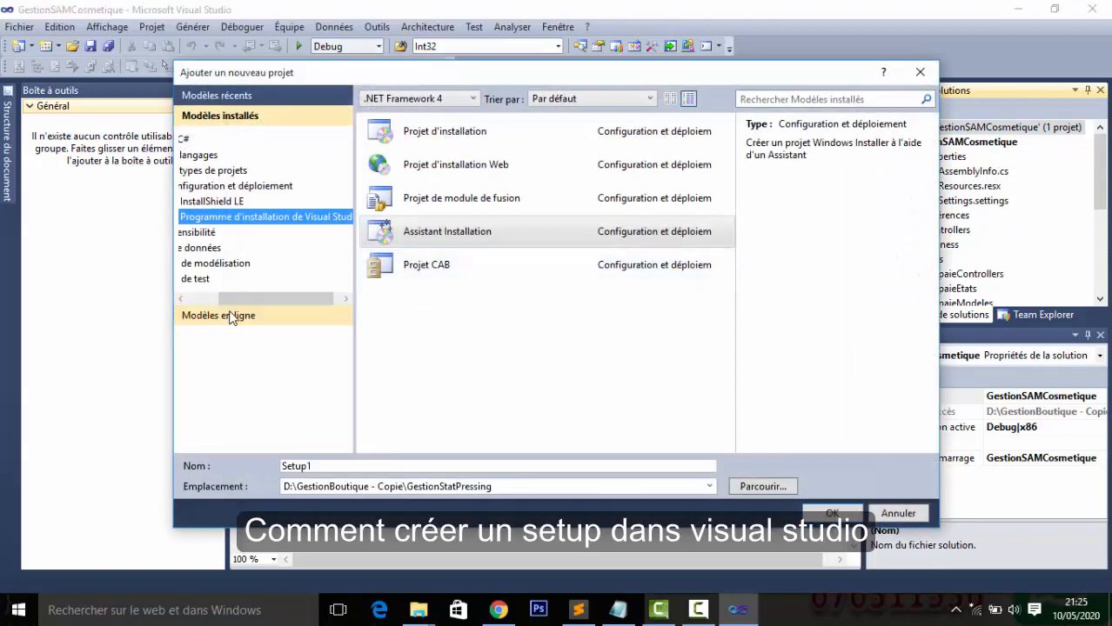
pyautogui.moveTo(235, 297); pyautogui.dragTo(167, 285)
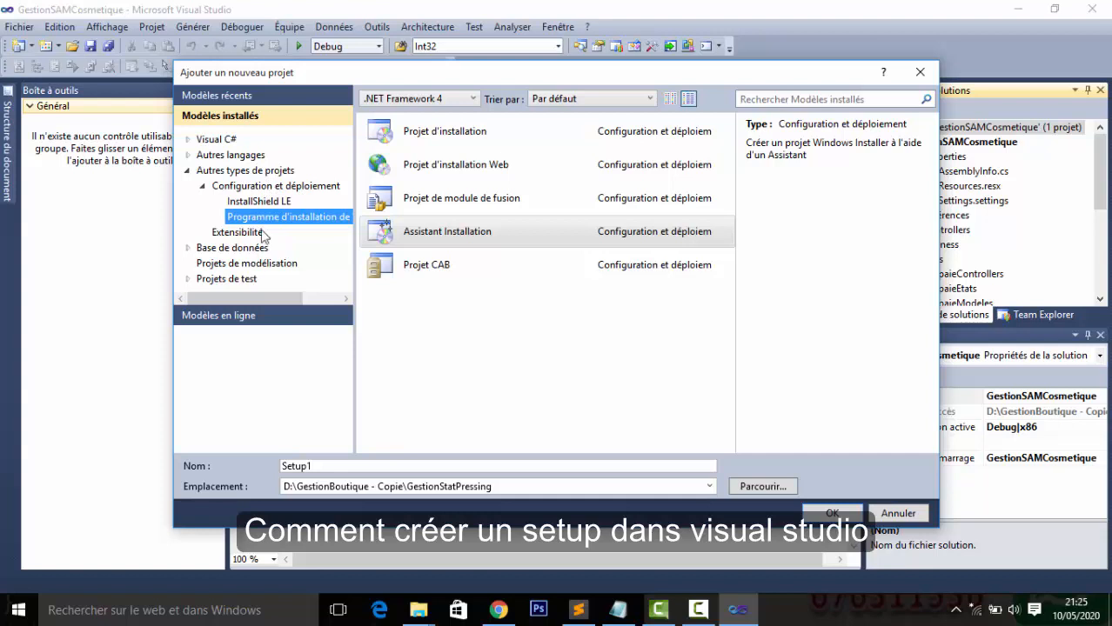
pyautogui.moveTo(229, 300); pyautogui.dragTo(295, 305)
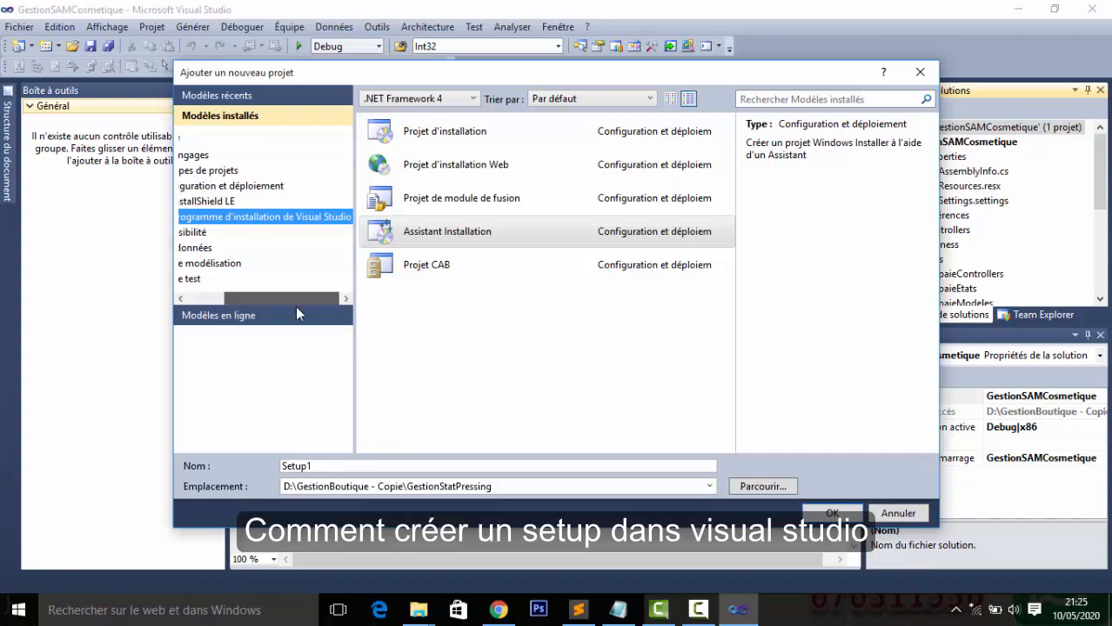
pyautogui.click(206, 299)
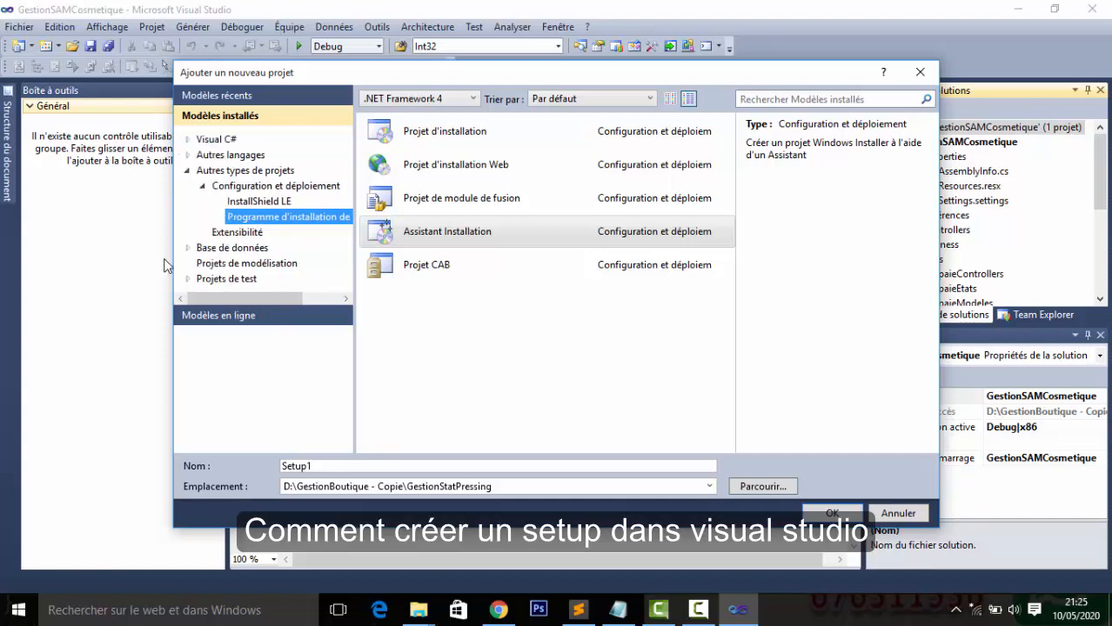
pyautogui.click(507, 241)
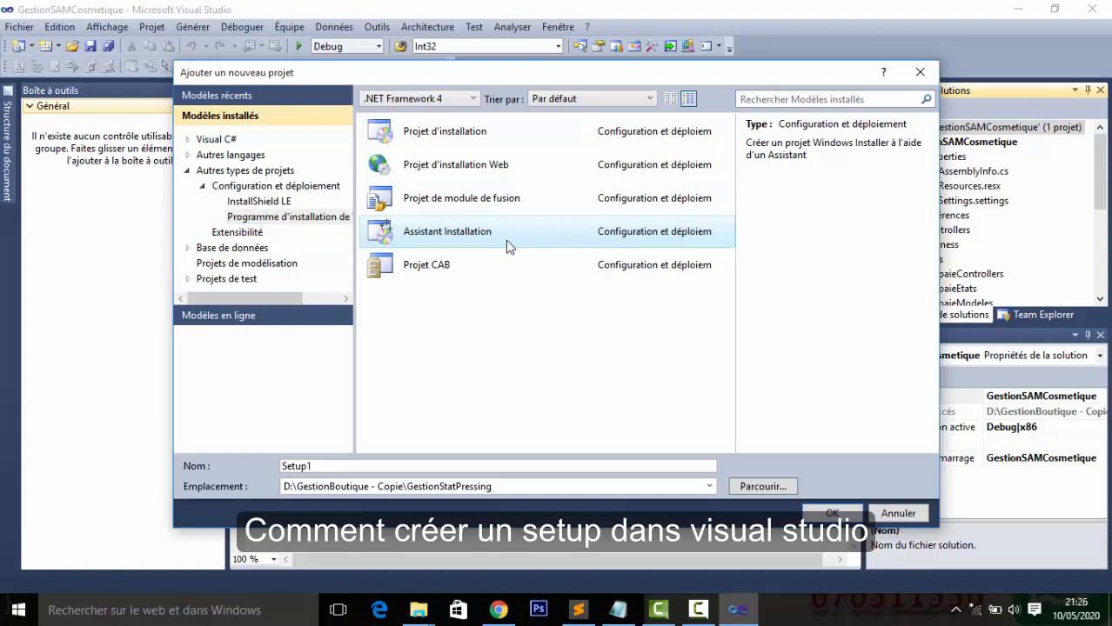
# Name the new project SetupBoutique, set its location to the Bureau (desktop) folder and create it
pyautogui.click(321, 469)
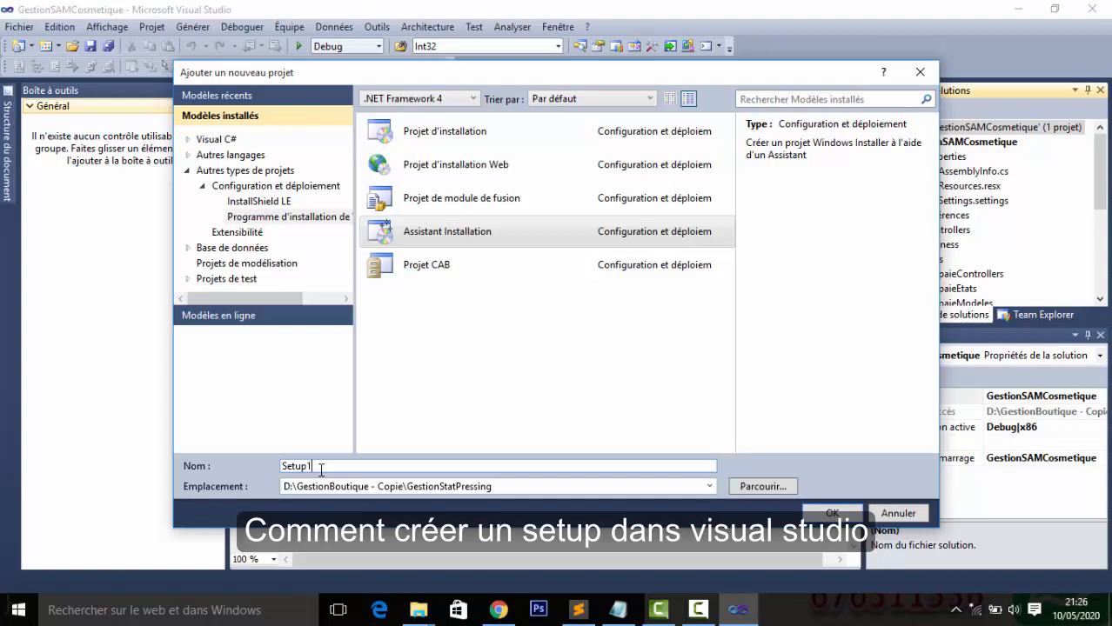
pyautogui.press('BackSpace')
pyautogui.write('Boutique')
pyautogui.click(746, 488)
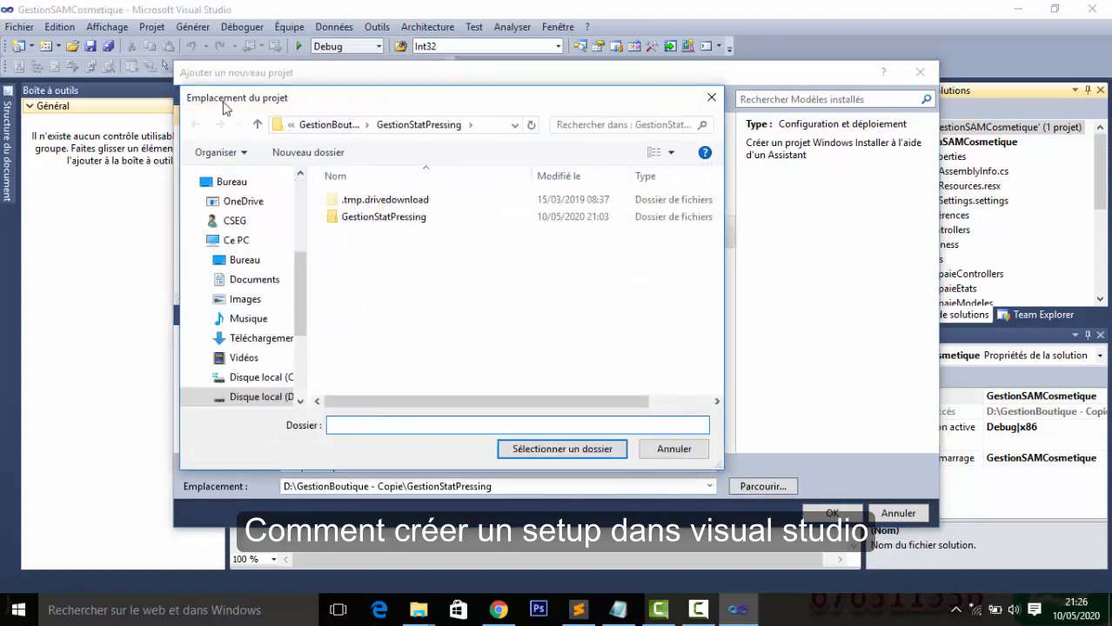
pyautogui.click(229, 182)
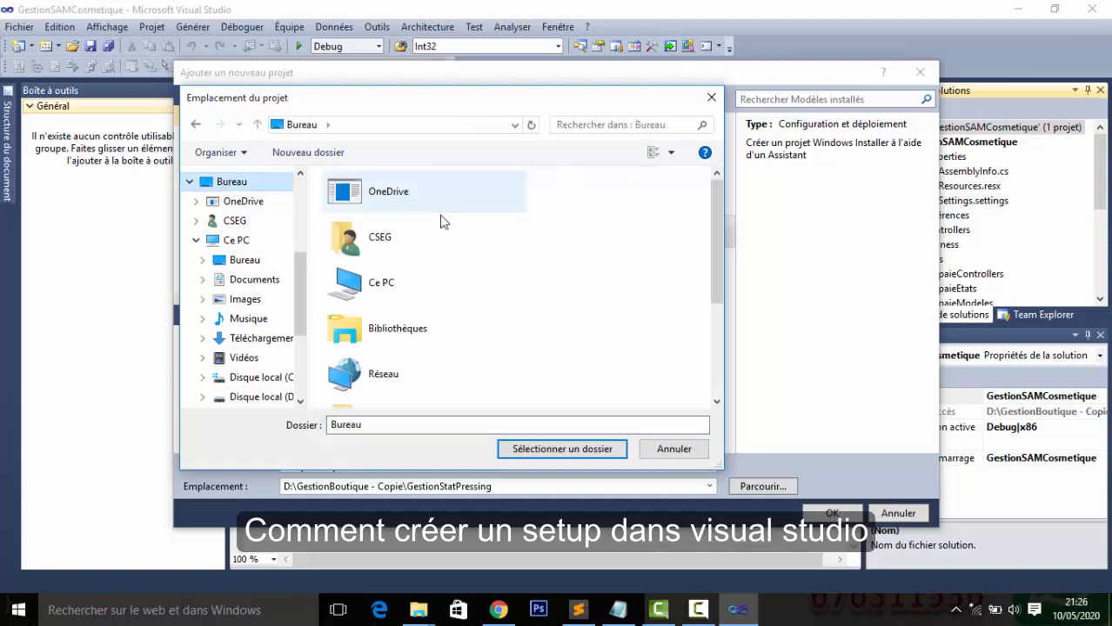
pyautogui.click(544, 451)
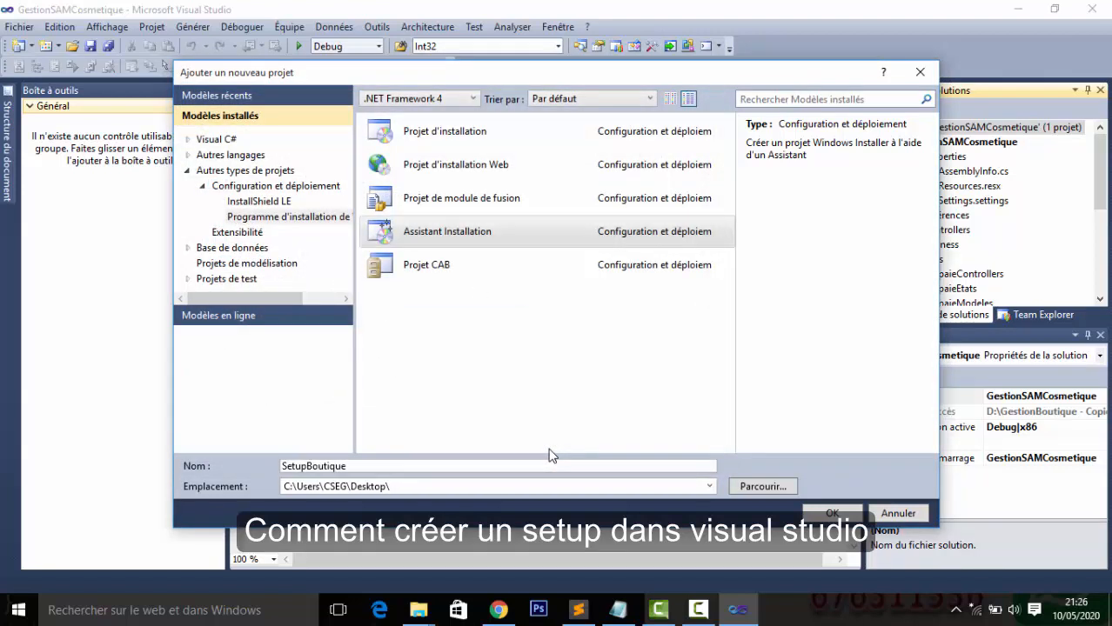
pyautogui.click(828, 514)
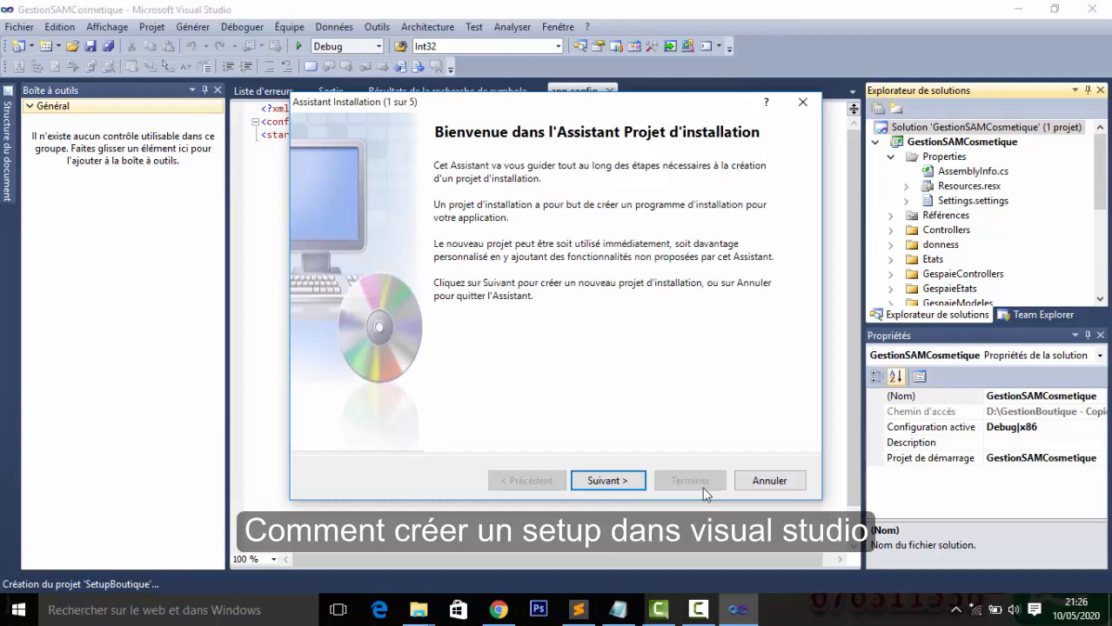
# Complete the setup wizard for a Windows application, including only Sortie principale de GestionSAMCosmetique and no additional files
pyautogui.click(618, 481)
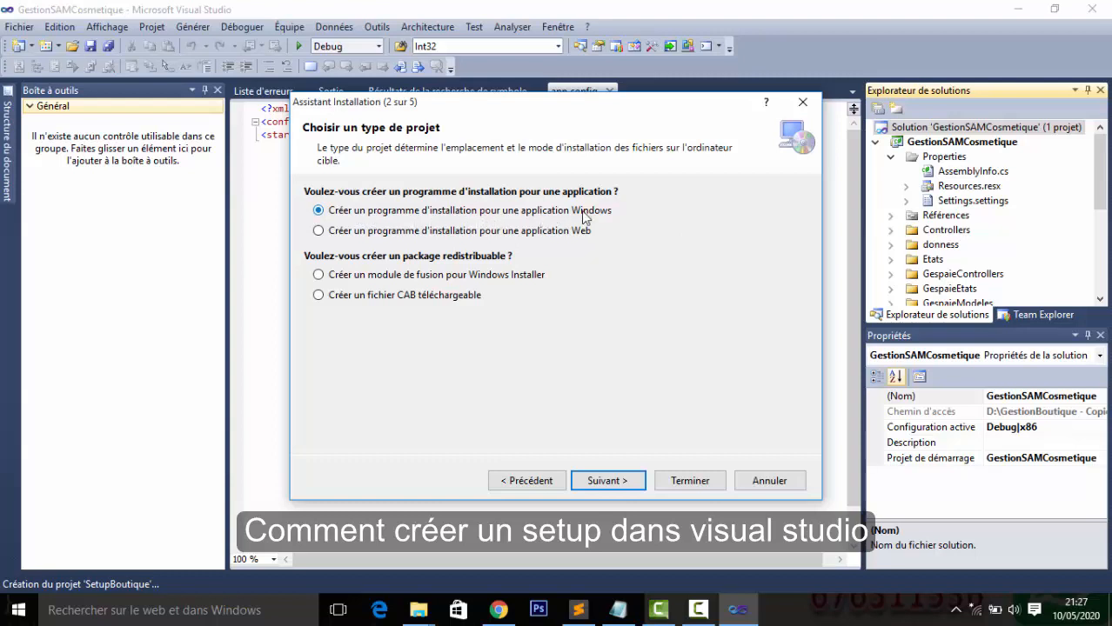
pyautogui.click(609, 481)
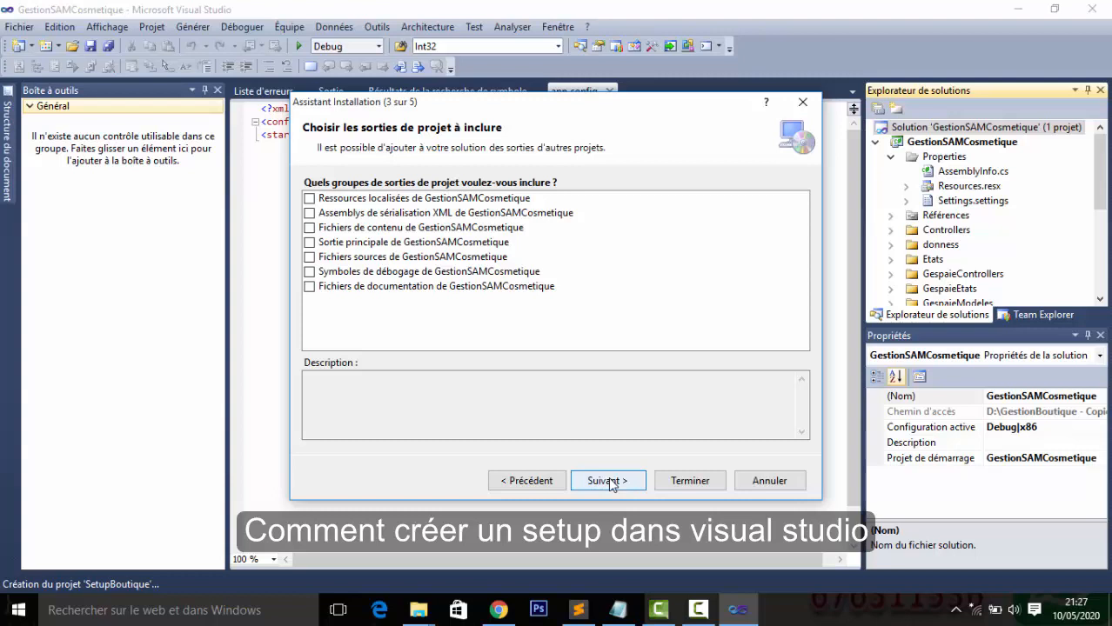
pyautogui.click(310, 243)
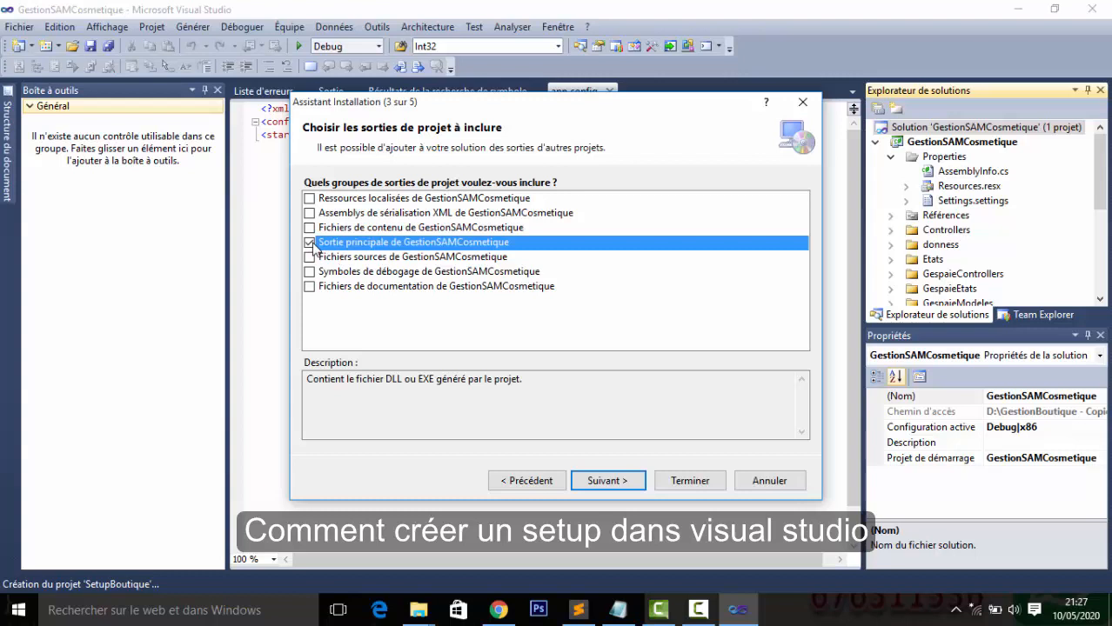
pyautogui.click(616, 484)
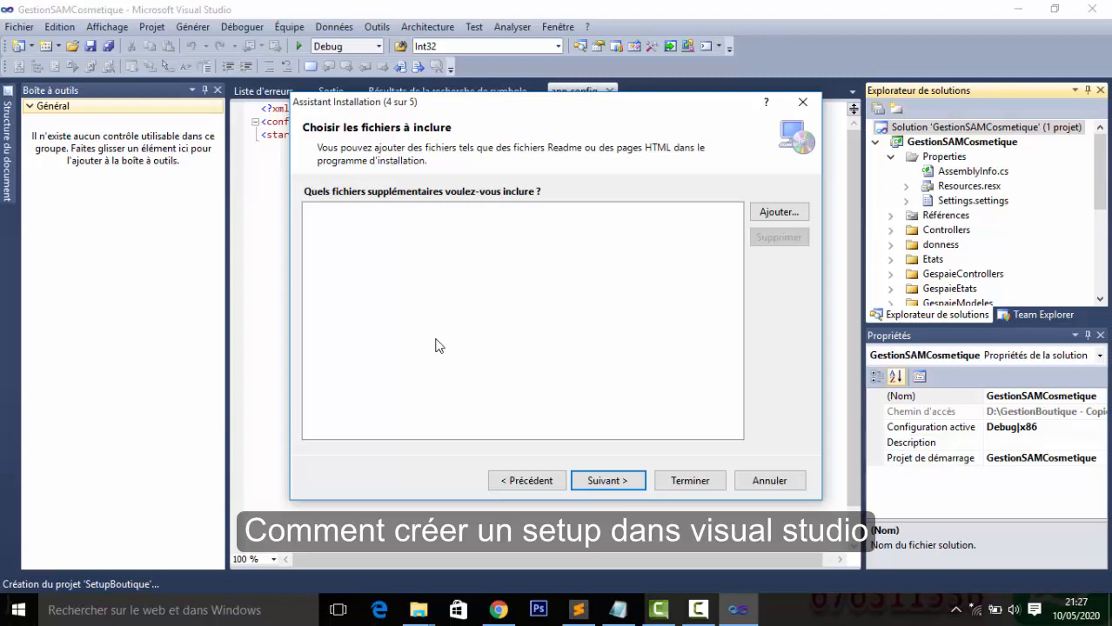
pyautogui.click(607, 481)
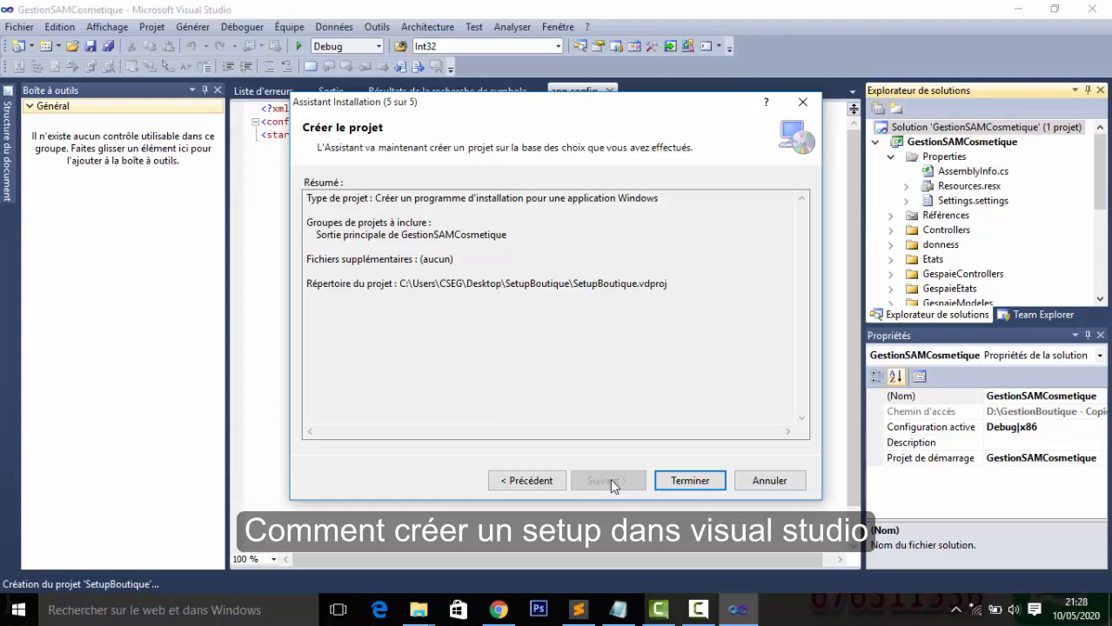
pyautogui.click(690, 481)
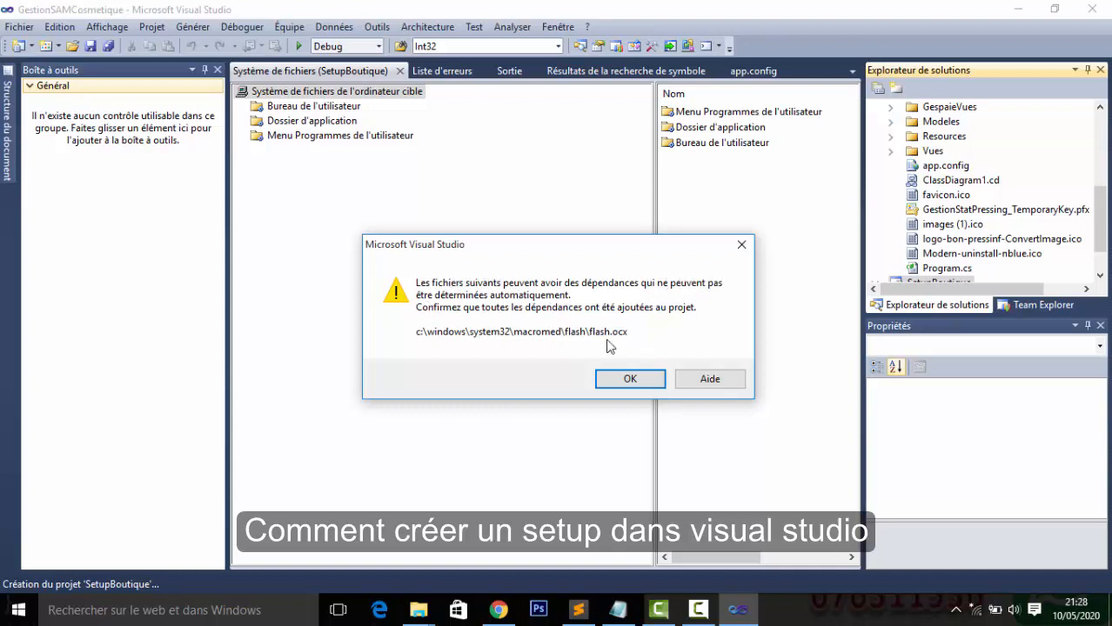
pyautogui.click(631, 379)
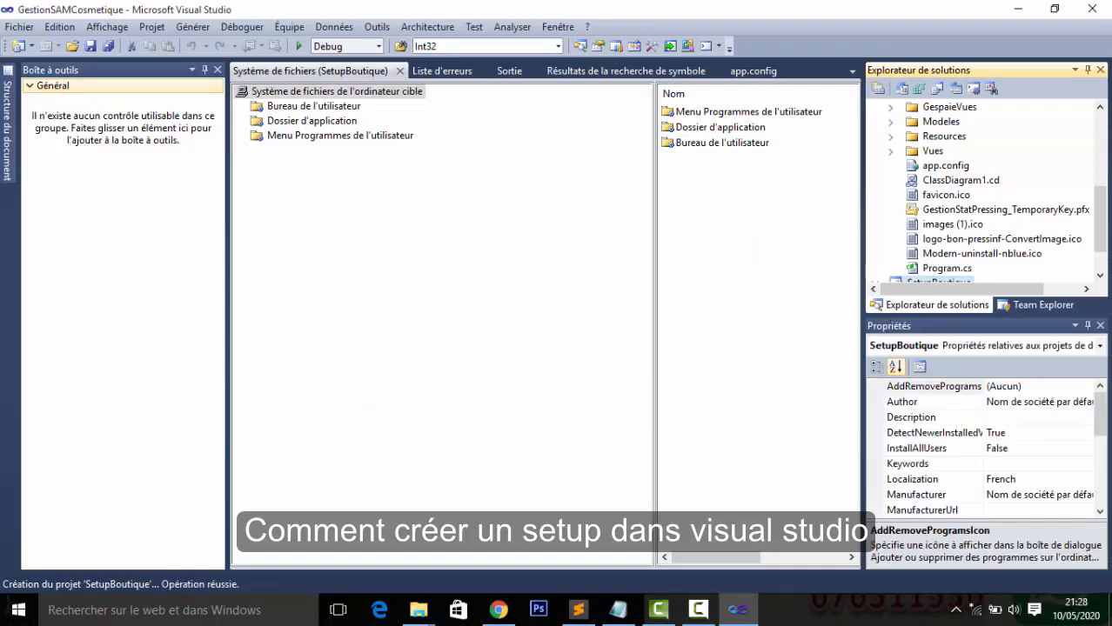
# Set the Author property of the SetupBoutique project to the author's full name
pyautogui.scroll(-1, 1103, 228)
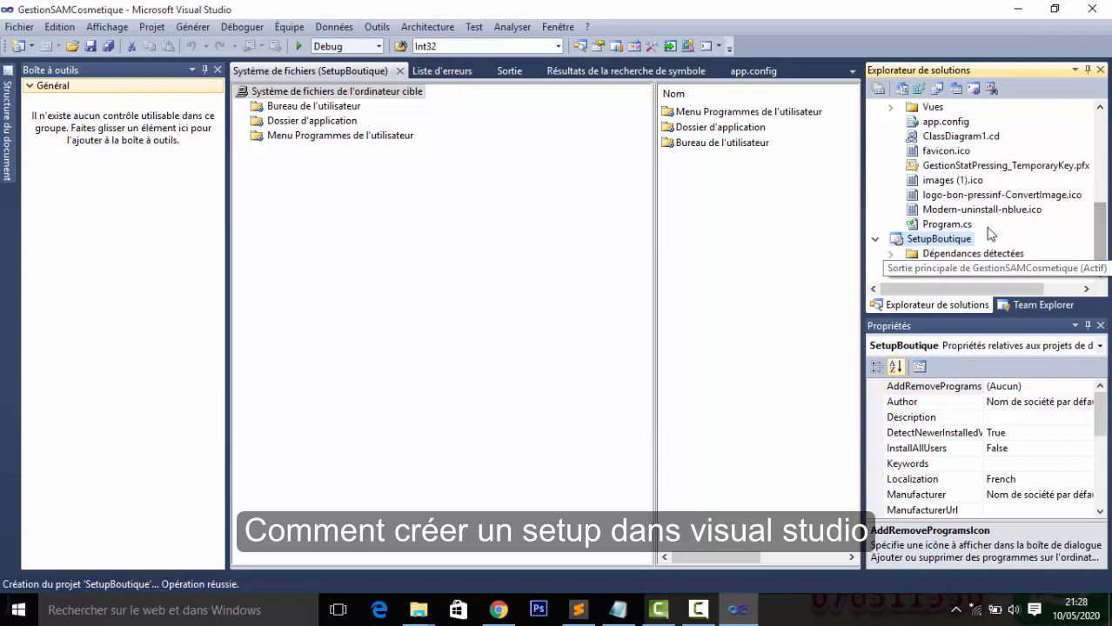
pyautogui.click(924, 240)
pyautogui.click(1099, 414)
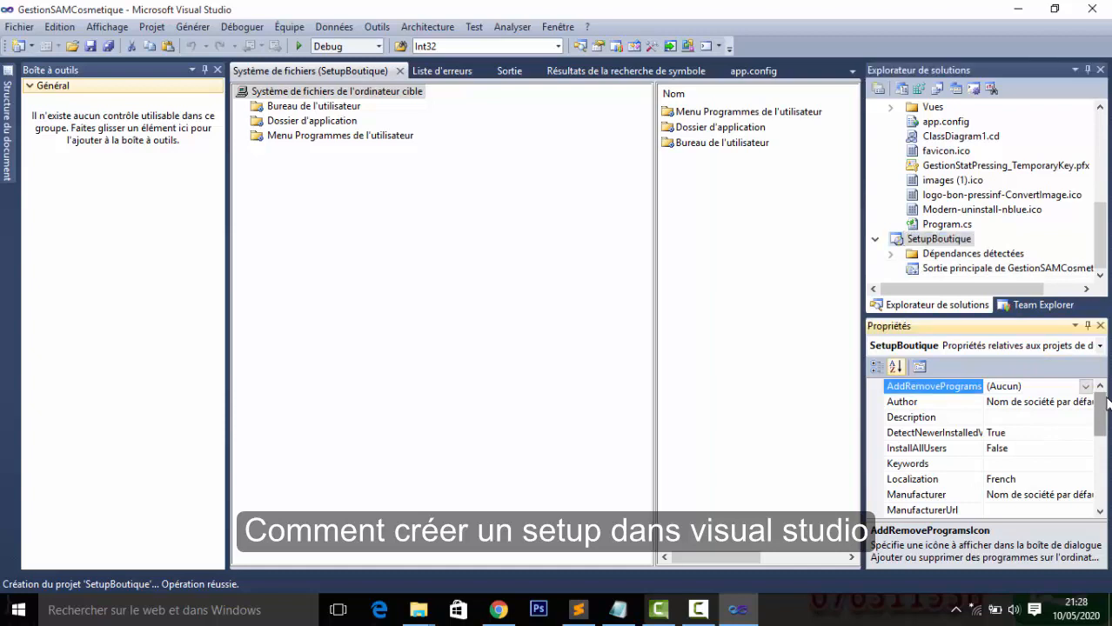
pyautogui.click(1033, 402)
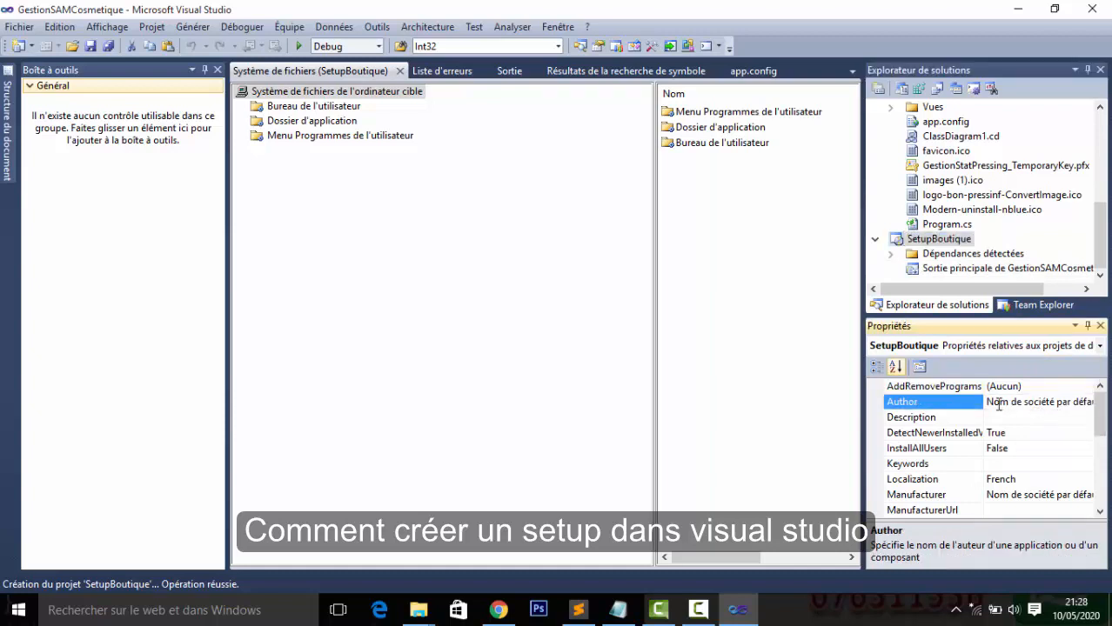
pyautogui.moveTo(987, 402); pyautogui.dragTo(1107, 403)
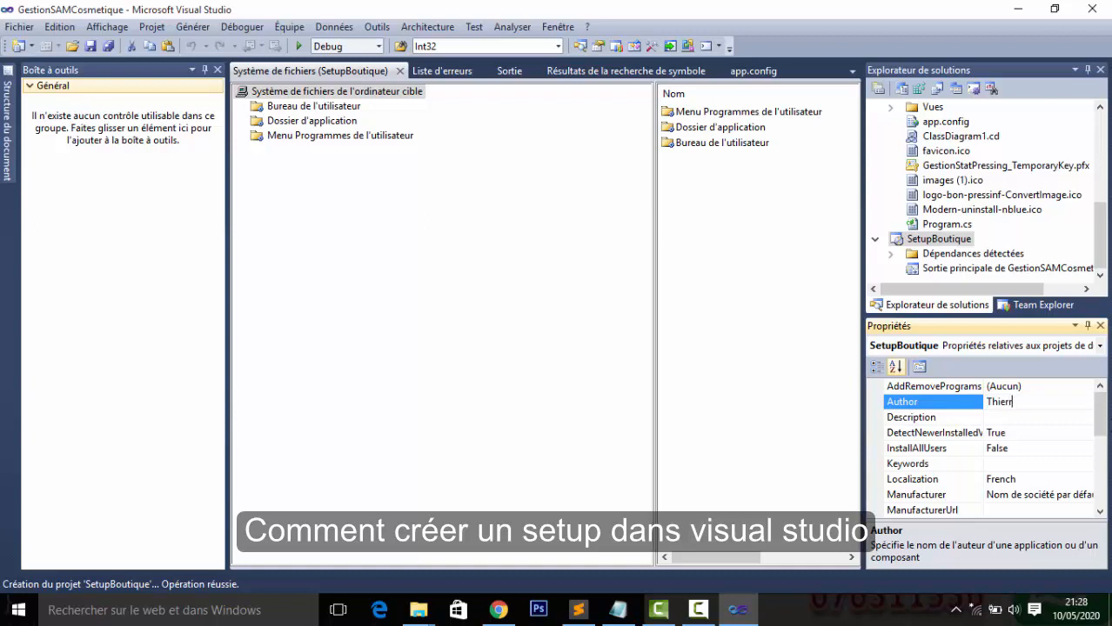
pyautogui.write('NNE')
# Set the Manufacturer property of the SetupBoutique project to CSEG
pyautogui.click(1010, 416)
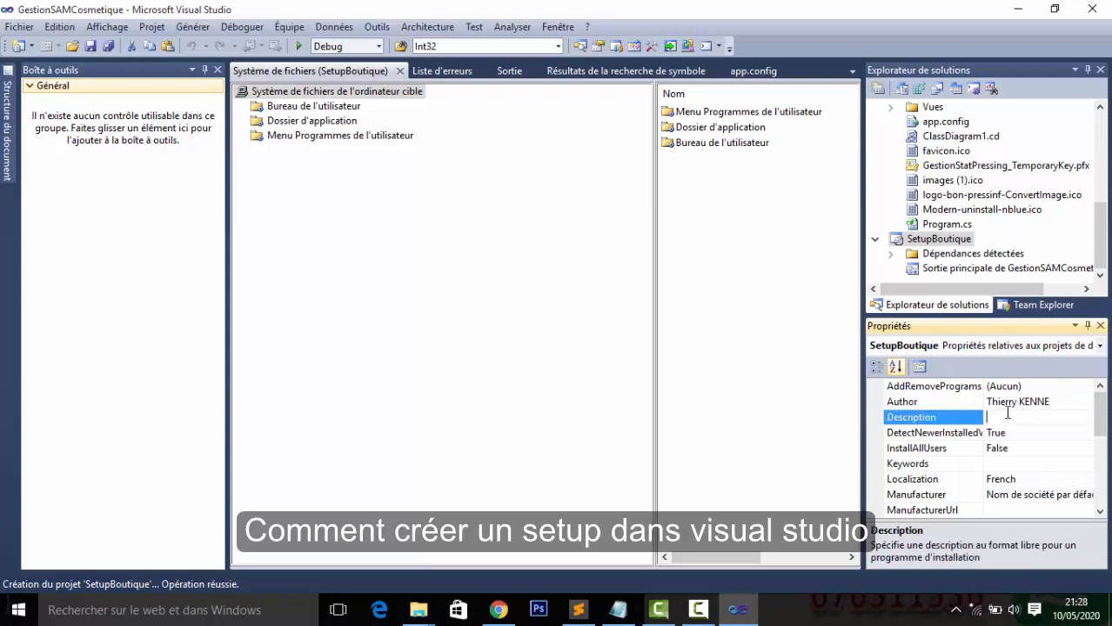
pyautogui.moveTo(1096, 422); pyautogui.dragTo(1095, 441)
pyautogui.click(985, 432)
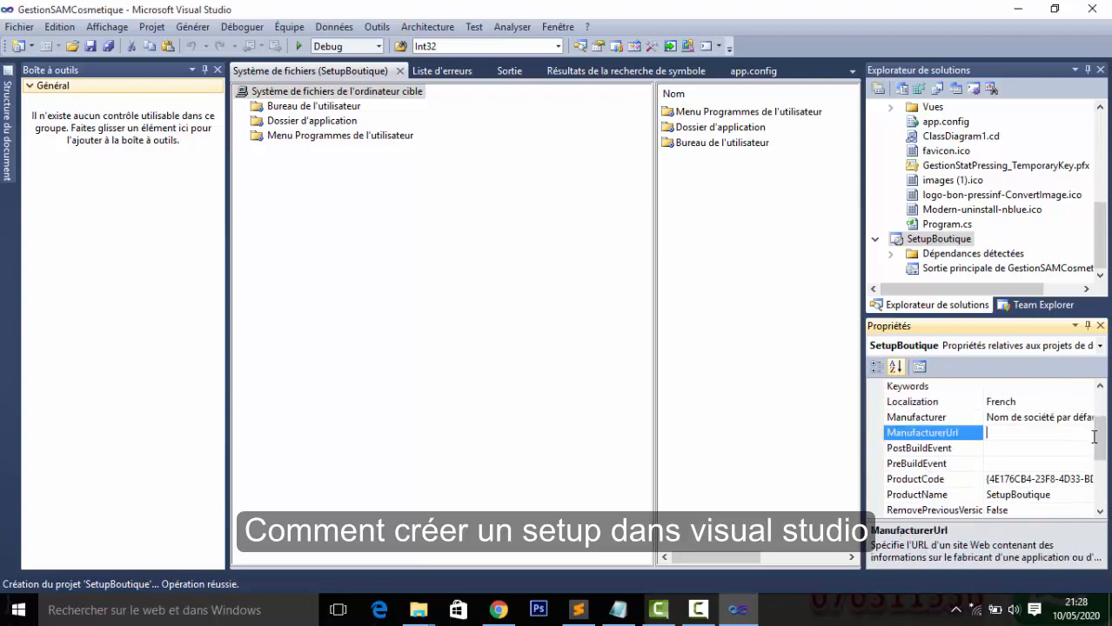
pyautogui.click(1028, 419)
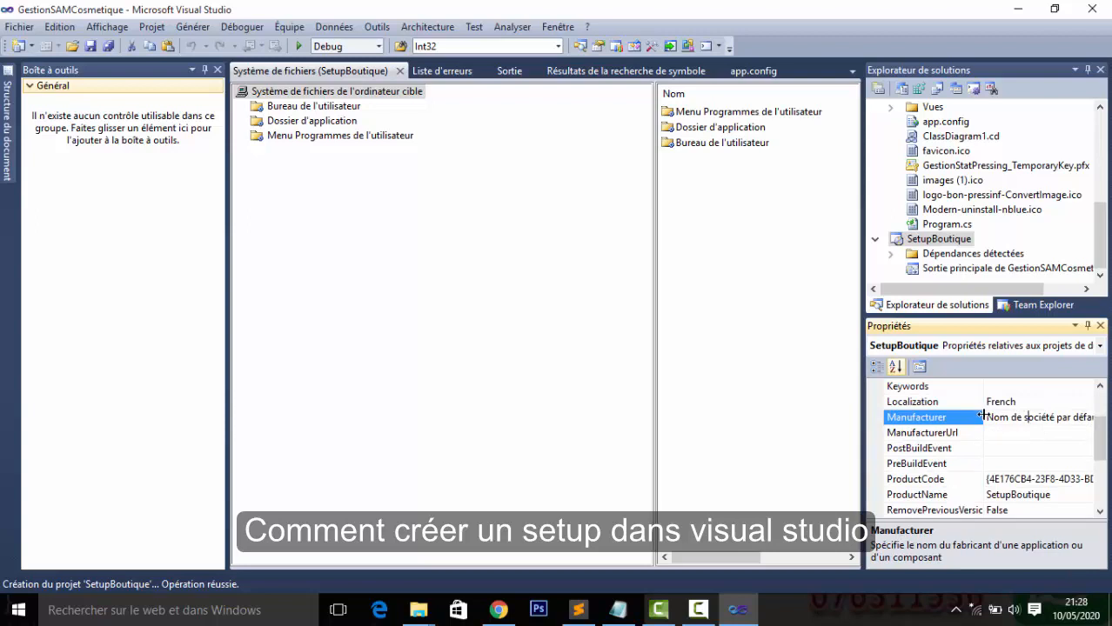
pyautogui.hotkey('ctrl', 'a')
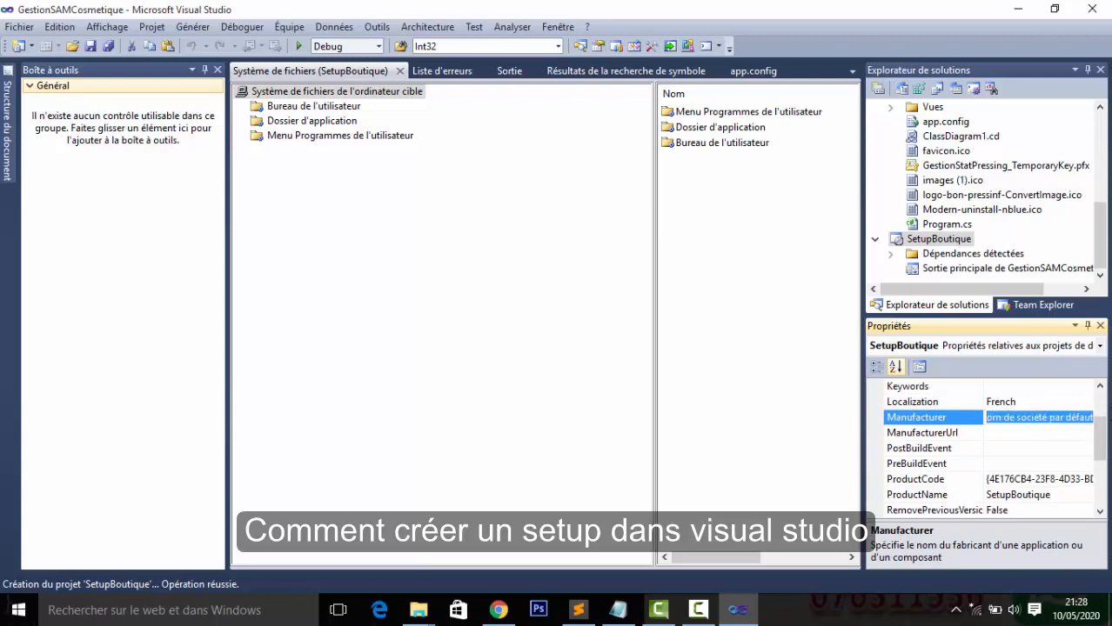
pyautogui.press('Right')
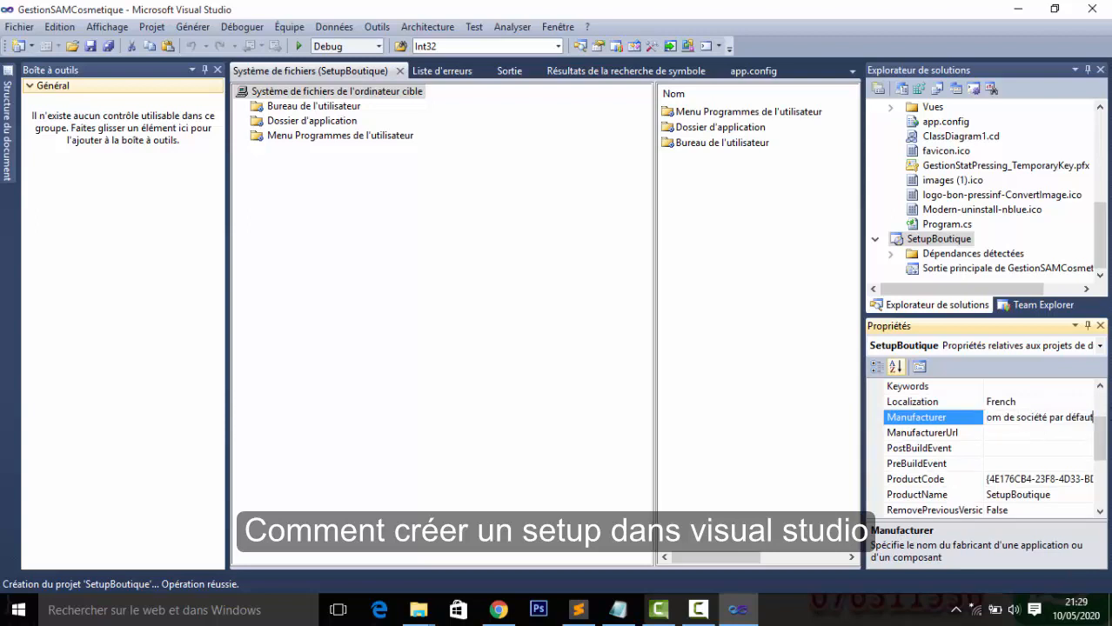
pyautogui.press('BackSpace')
pyautogui.press('BackSpace')
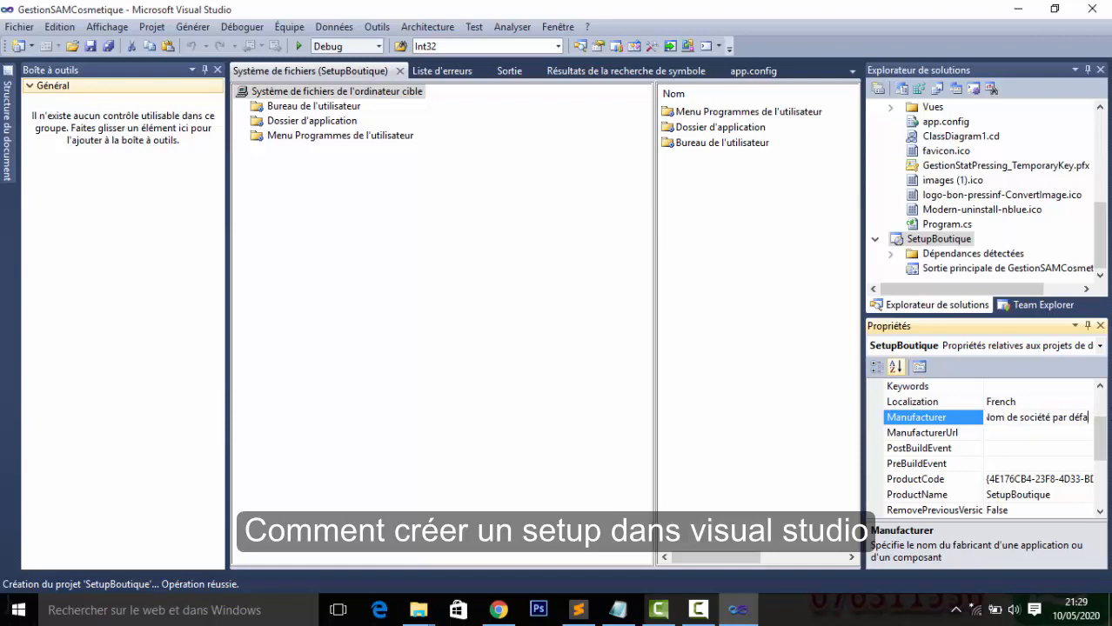
pyautogui.press('BackSpace')
pyautogui.press('BackSpace')
pyautogui.press('BackSpace')
pyautogui.press('BackSpace')
pyautogui.press('BackSpace')
pyautogui.press('BackSpace')
pyautogui.press('BackSpace')
pyautogui.press('BackSpace')
pyautogui.press('BackSpace')
pyautogui.press('BackSpace')
pyautogui.press('BackSpace')
pyautogui.press('BackSpace')
pyautogui.press('BackSpace')
pyautogui.press('BackSpace')
pyautogui.press('BackSpace')
pyautogui.press('BackSpace')
pyautogui.press('BackSpace')
pyautogui.press('BackSpace')
pyautogui.press('BackSpace')
pyautogui.press('BackSpace')
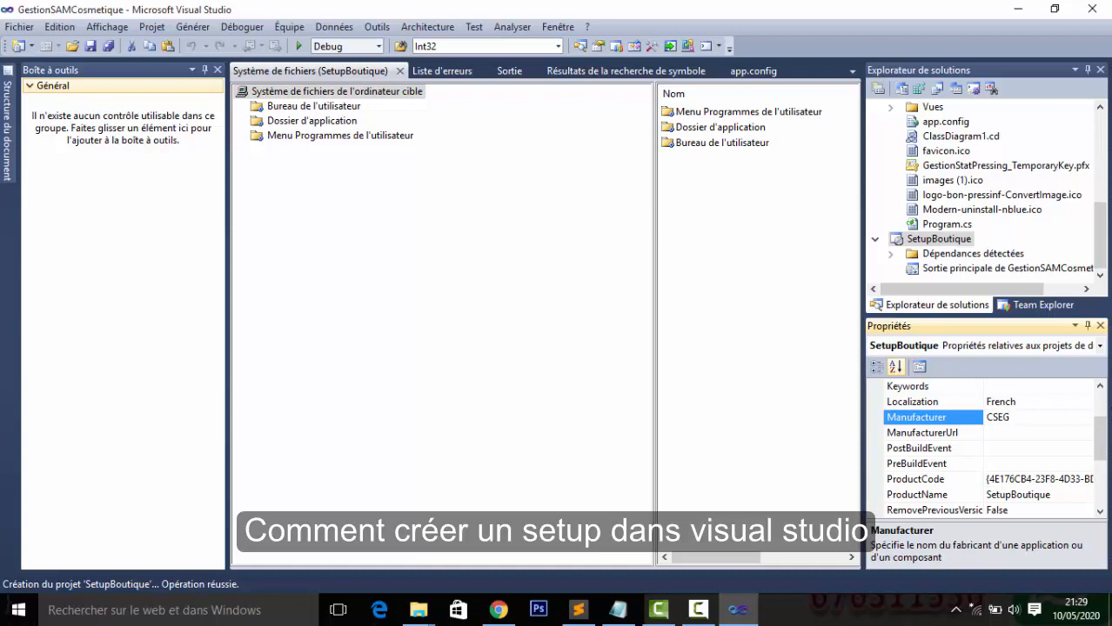
# Set the TargetPlatform property of the SetupBoutique project to x86
pyautogui.moveTo(1101, 440); pyautogui.dragTo(1101, 461)
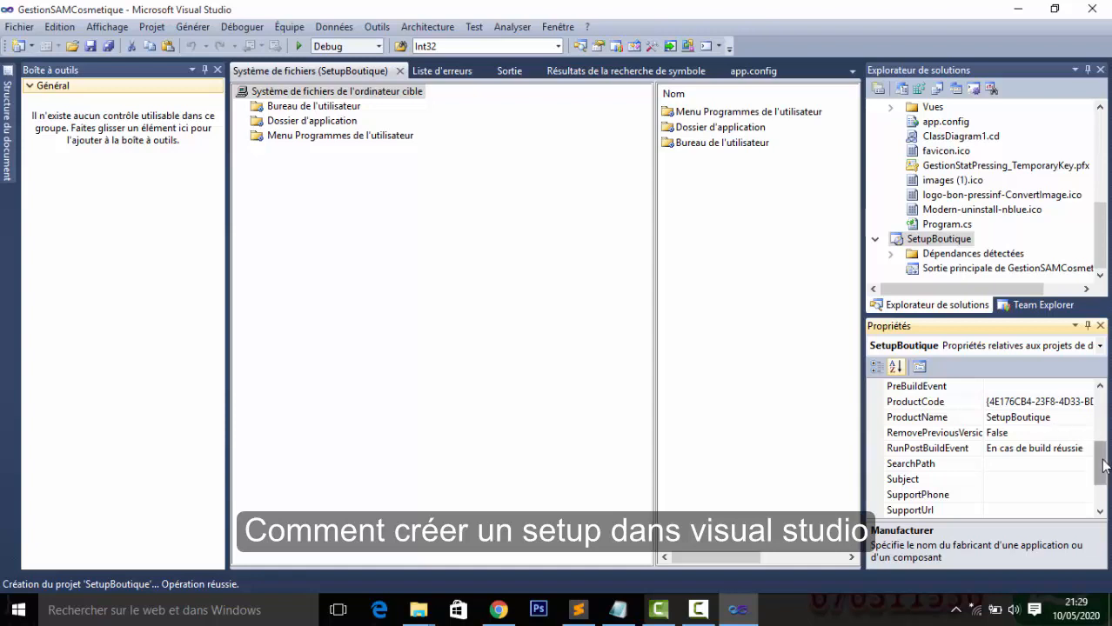
pyautogui.moveTo(1103, 463); pyautogui.dragTo(1101, 492)
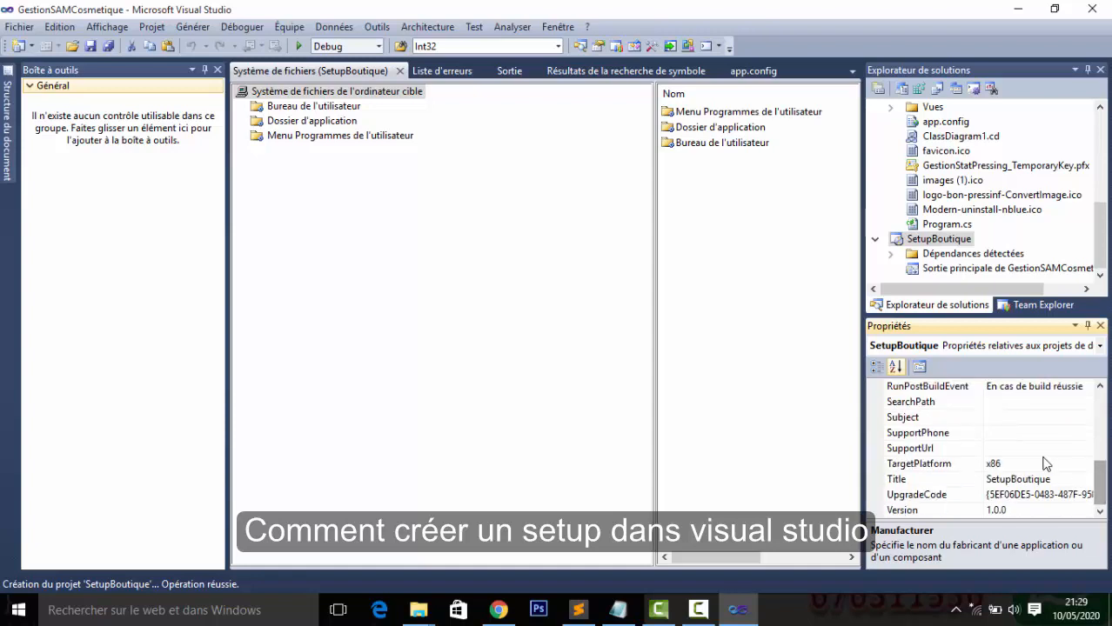
pyautogui.doubleClick(1016, 464)
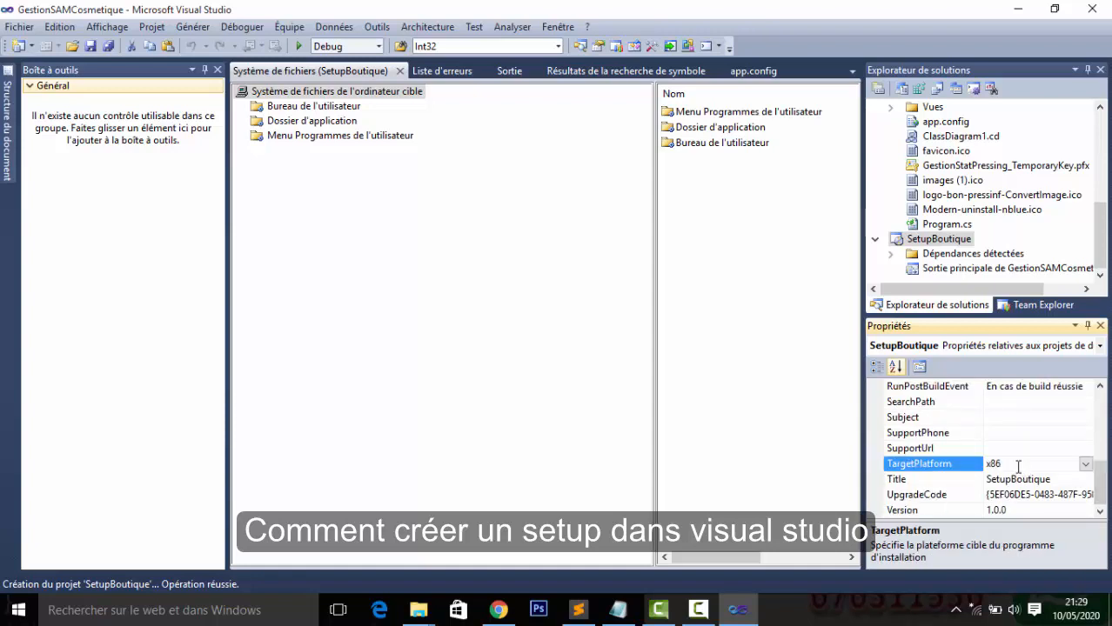
pyautogui.click(1085, 465)
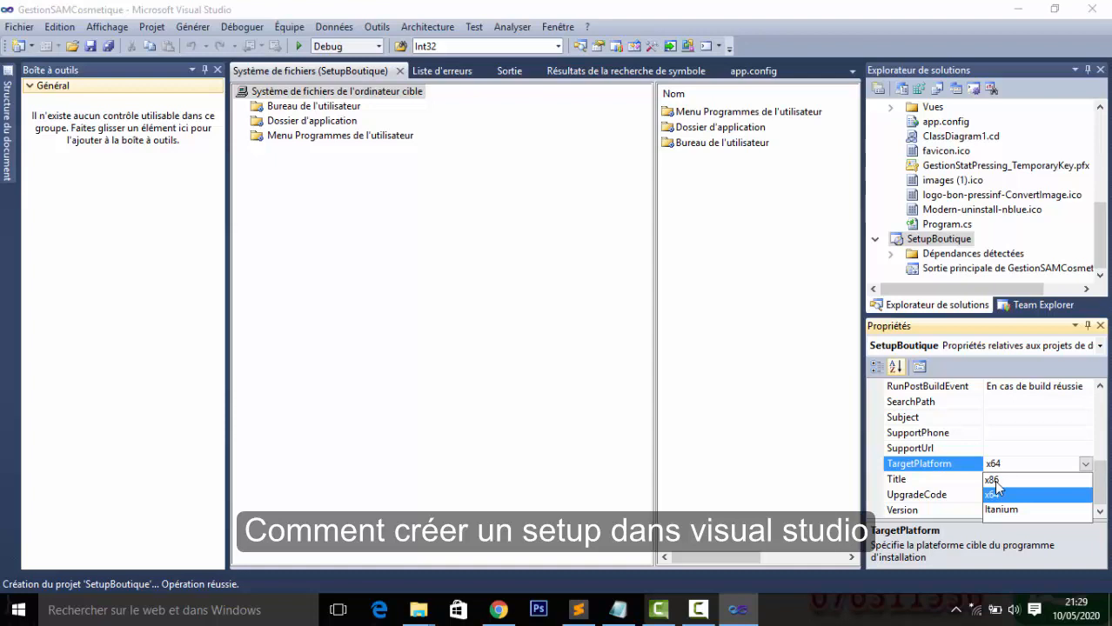
pyautogui.click(992, 480)
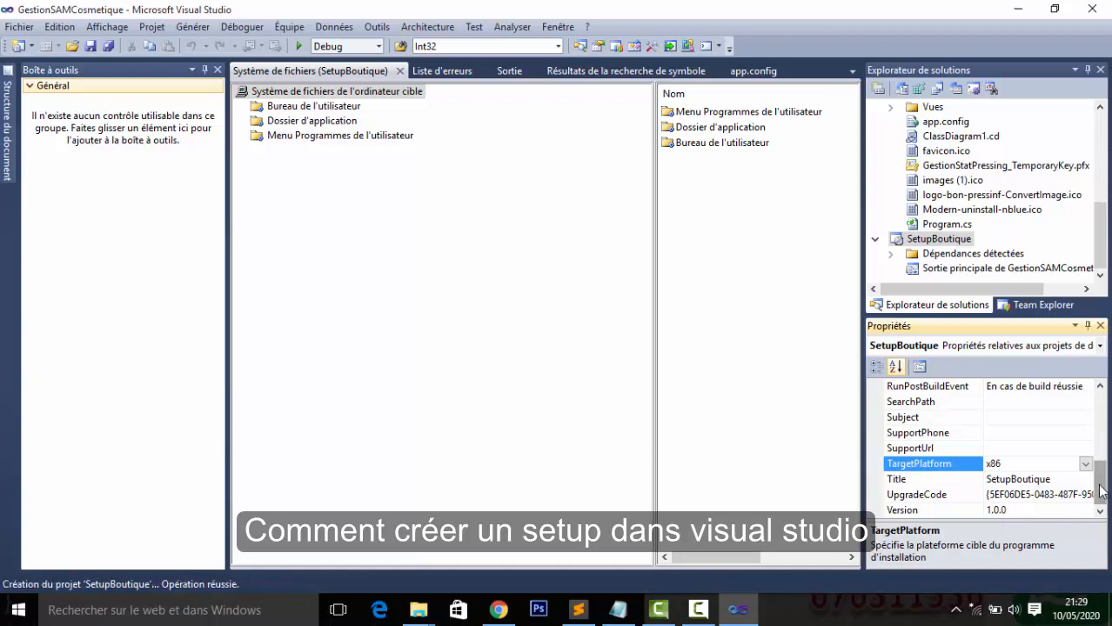
pyautogui.moveTo(1101, 490); pyautogui.dragTo(1101, 409)
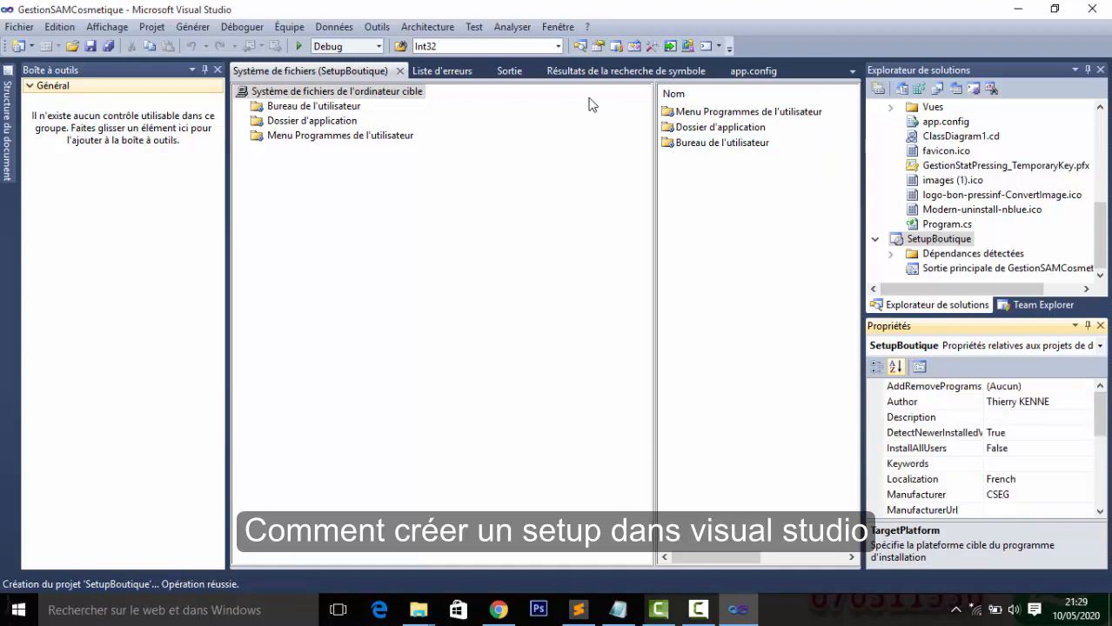
# Create a shortcut to Sortie principale de GestionSAMCosmetique (Actif) in the application folder of SetupBoutique
pyautogui.moveTo(657, 178); pyautogui.dragTo(509, 149)
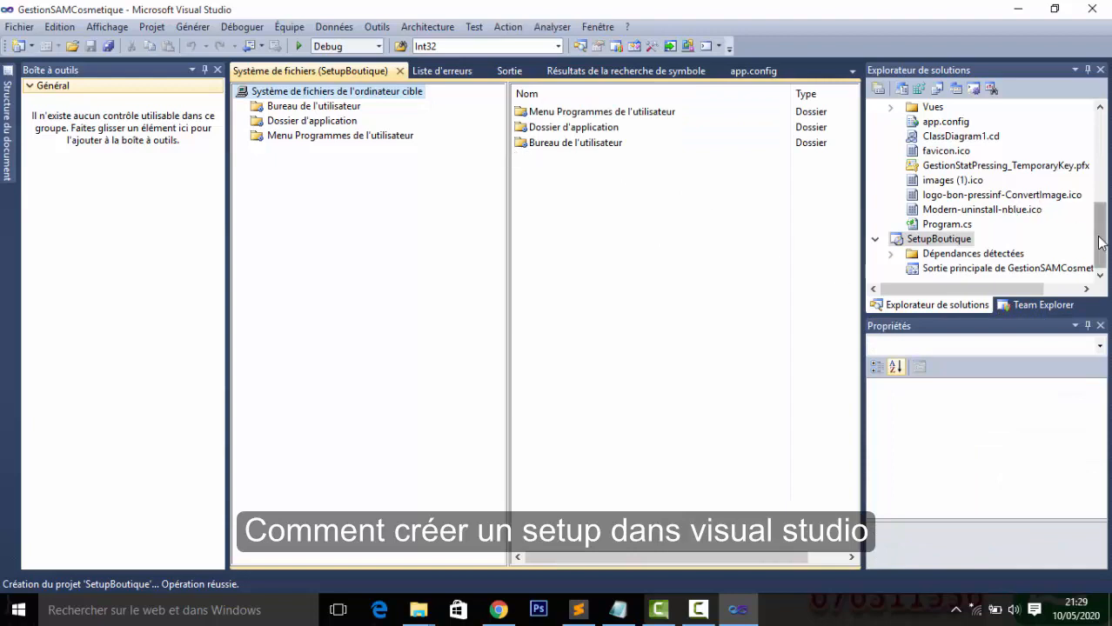
pyautogui.moveTo(1100, 239); pyautogui.dragTo(1103, 284)
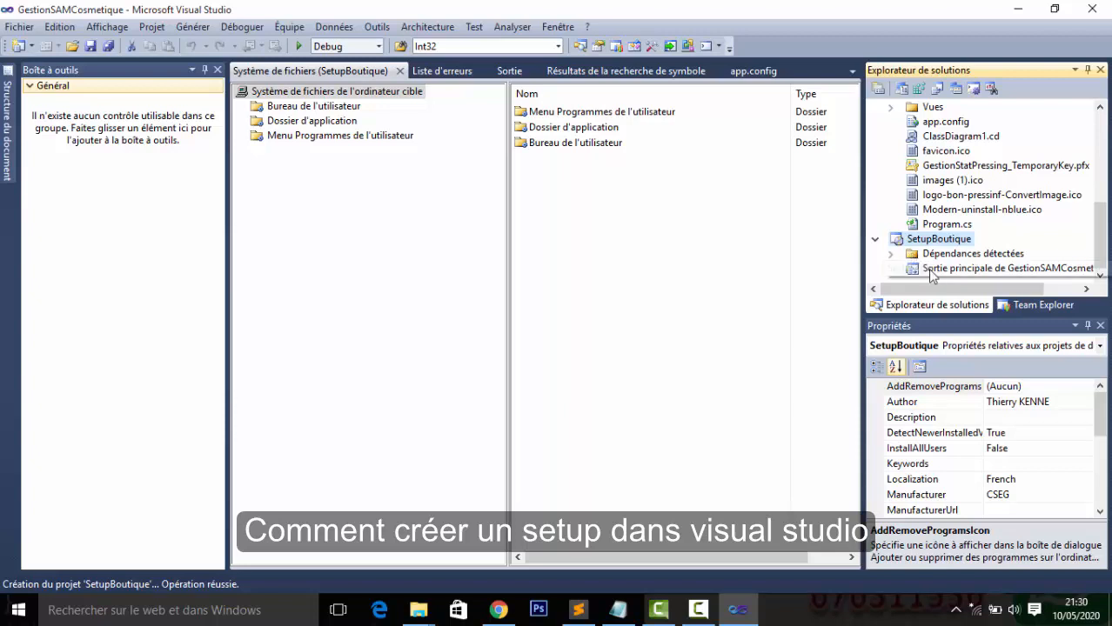
pyautogui.click(988, 270)
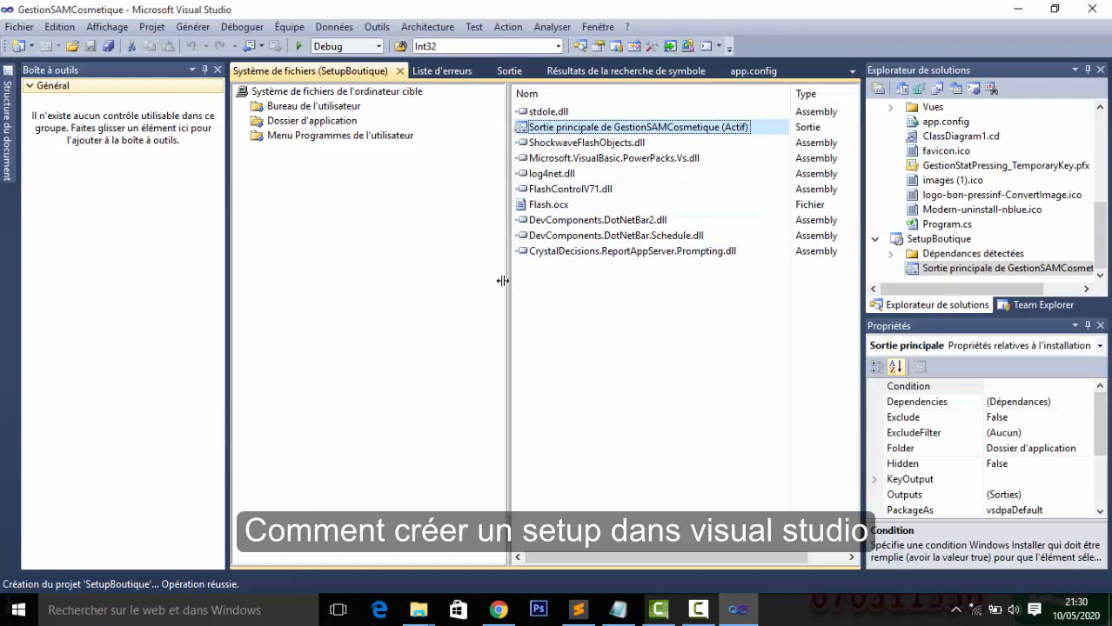
pyautogui.moveTo(506, 280); pyautogui.dragTo(501, 279)
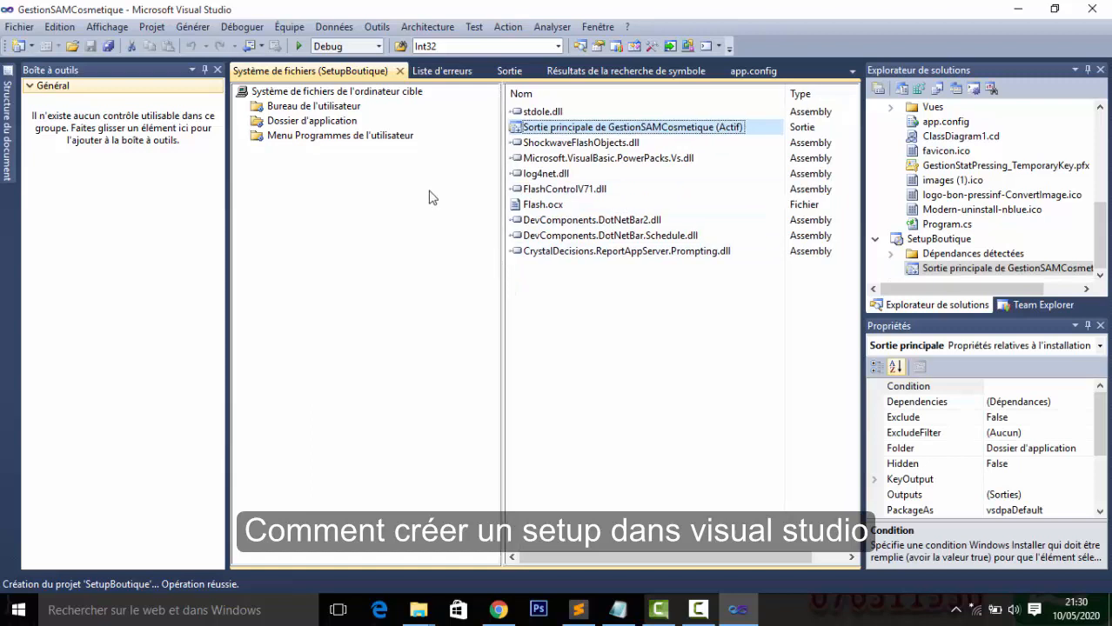
pyautogui.rightClick(580, 130)
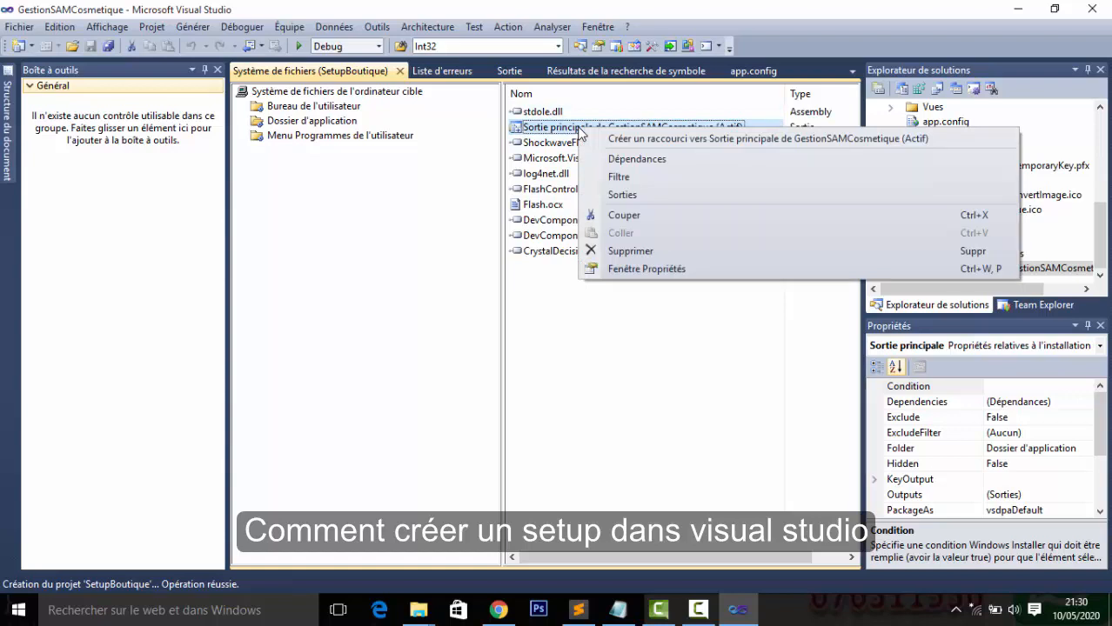
pyautogui.click(666, 139)
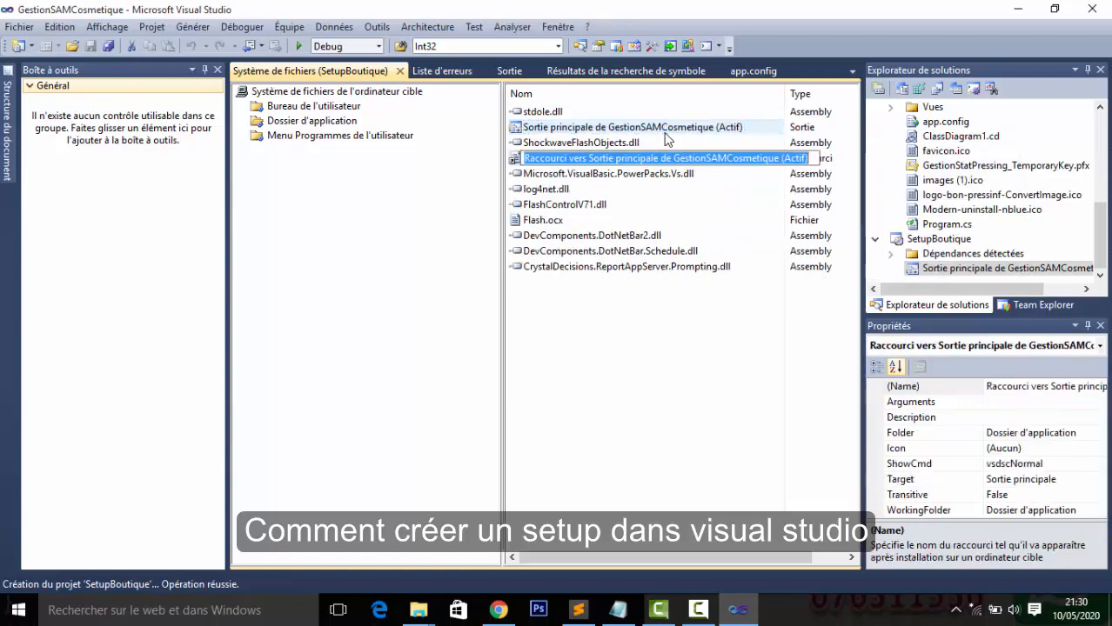
# Rename the new shortcut to the primary output as GestionSamCosmetique
pyautogui.click(675, 158)
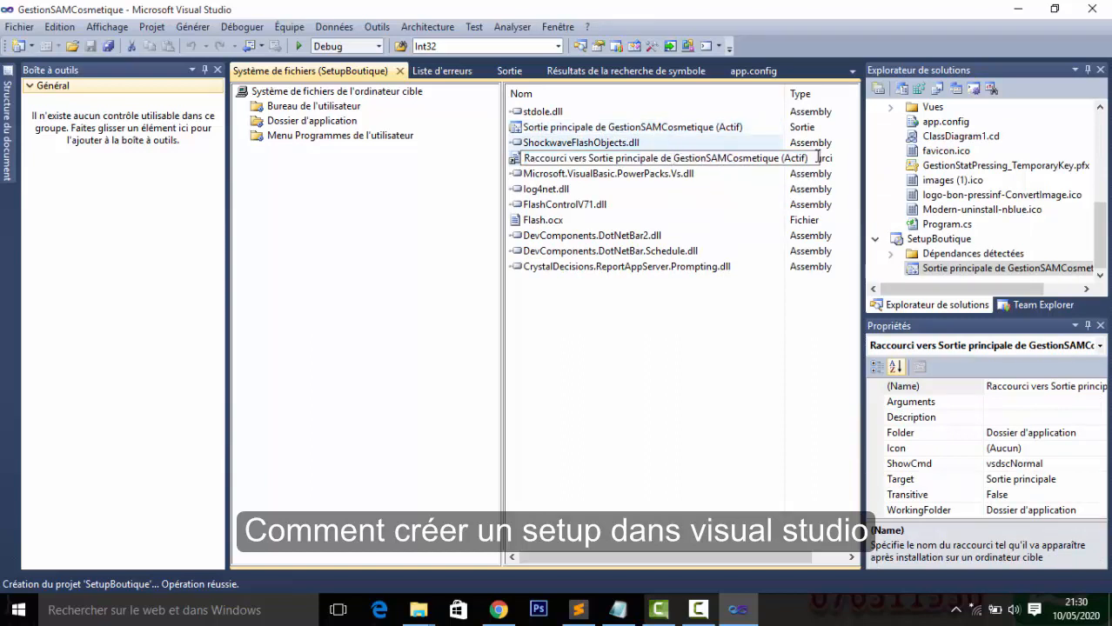
pyautogui.moveTo(809, 158); pyautogui.dragTo(501, 150)
pyautogui.press('BackSpace')
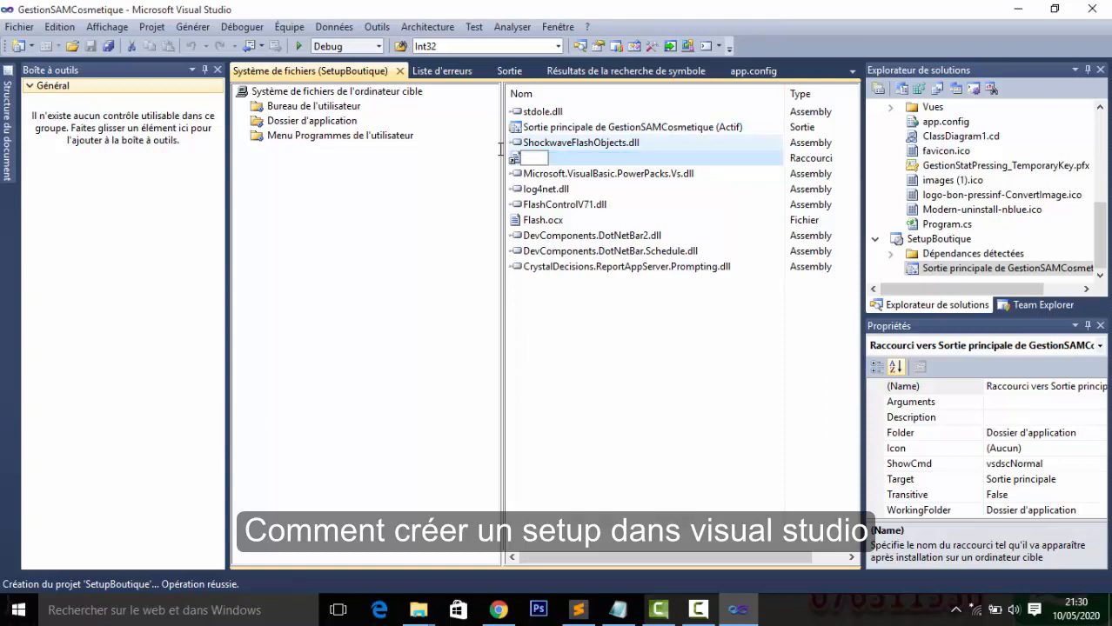
pyautogui.write('GestionSam')
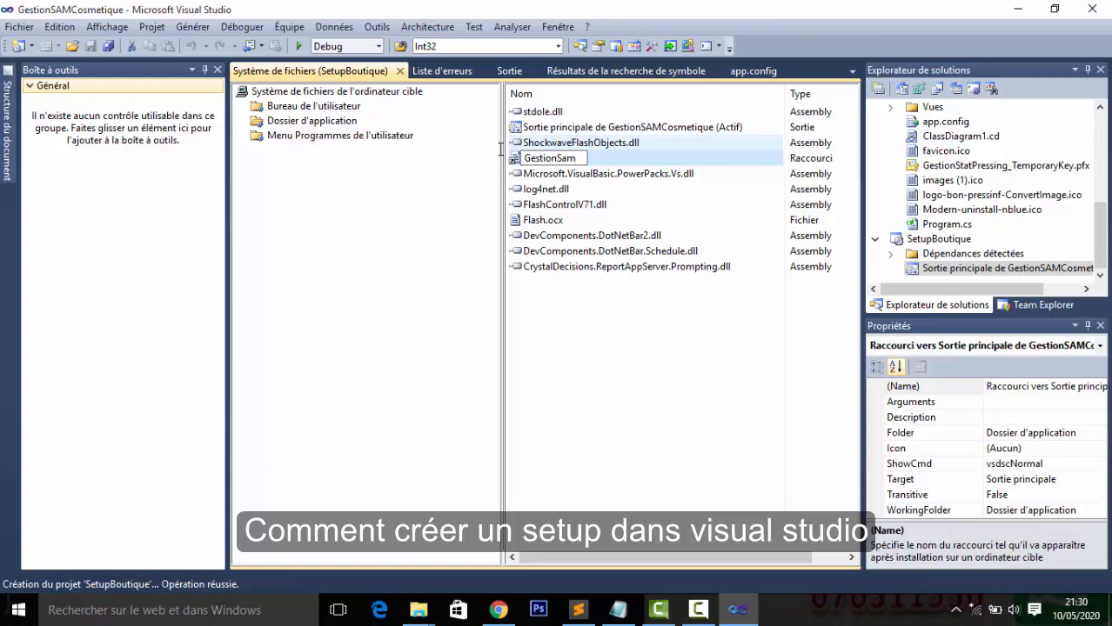
pyautogui.write('Cosmetique')
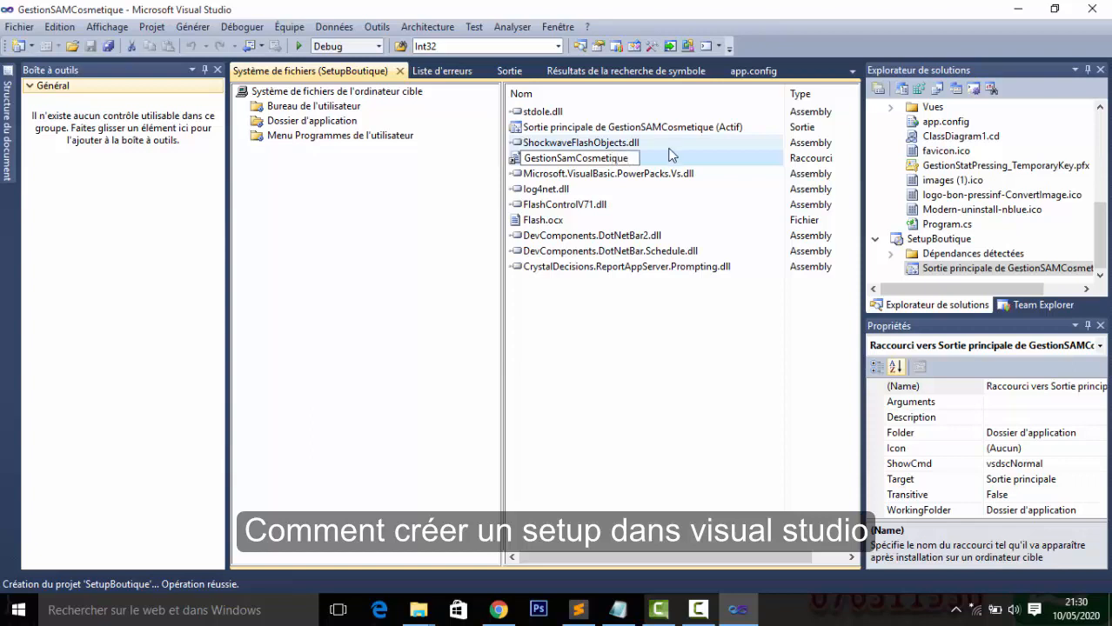
pyautogui.moveTo(634, 157); pyautogui.dragTo(492, 152)
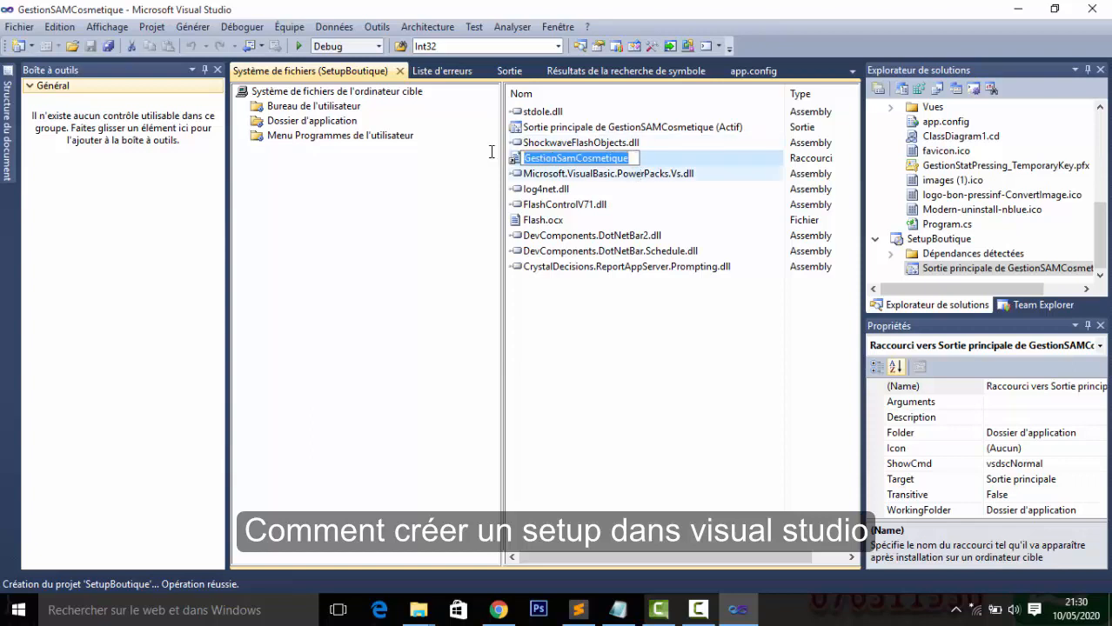
pyautogui.click(636, 304)
pyautogui.click(573, 191)
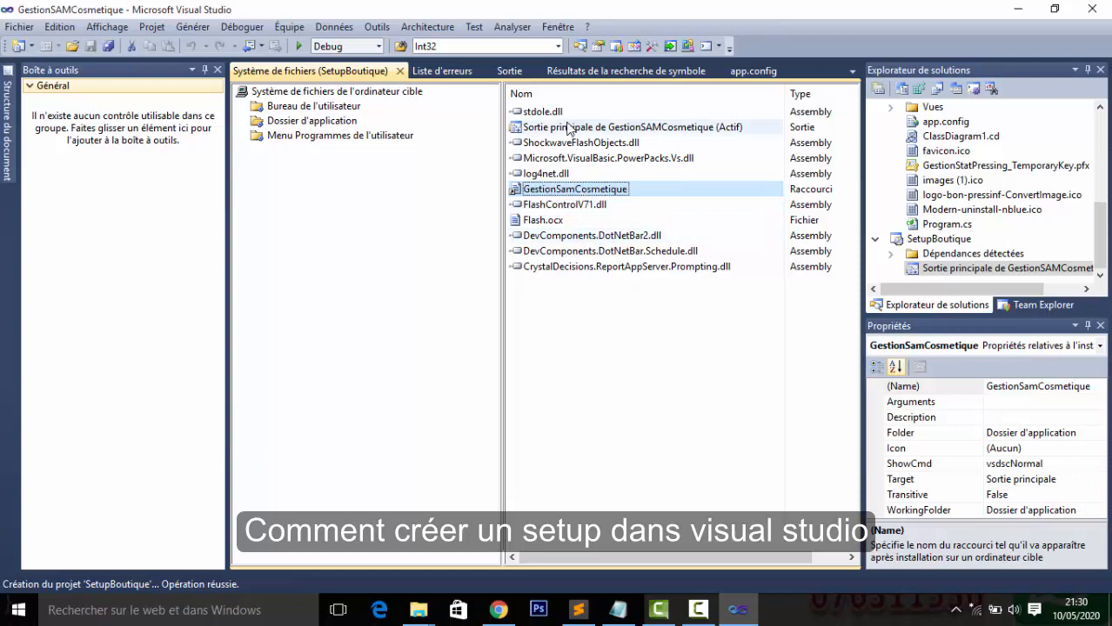
# Browse for the GestionSamCosmetique shortcut's icon in the project's Dossier d'application folder
pyautogui.click(561, 189)
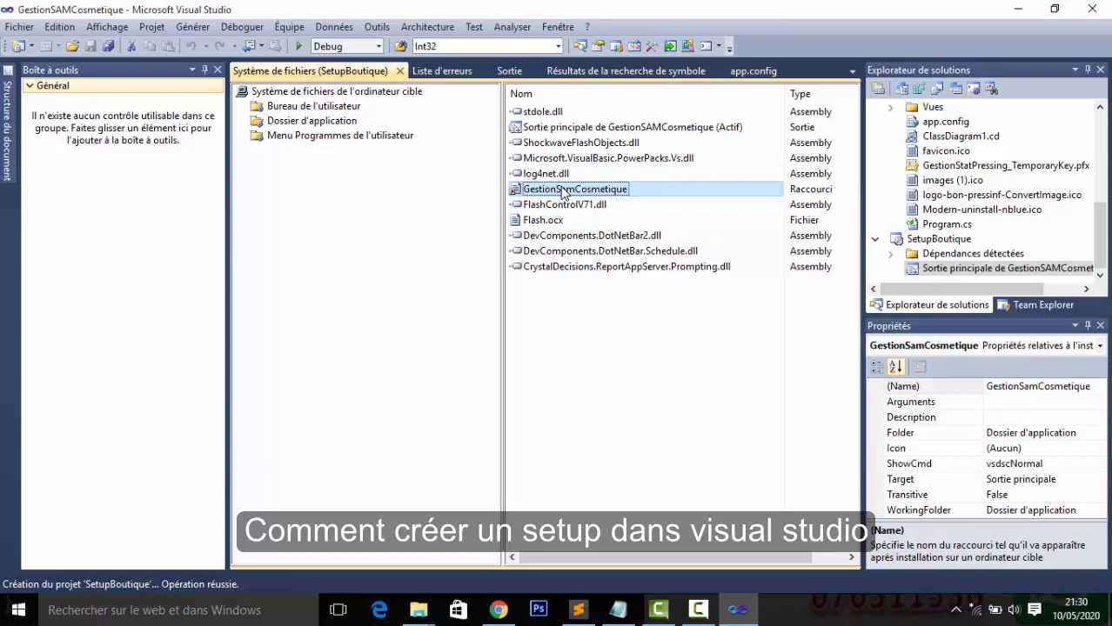
pyautogui.click(1003, 447)
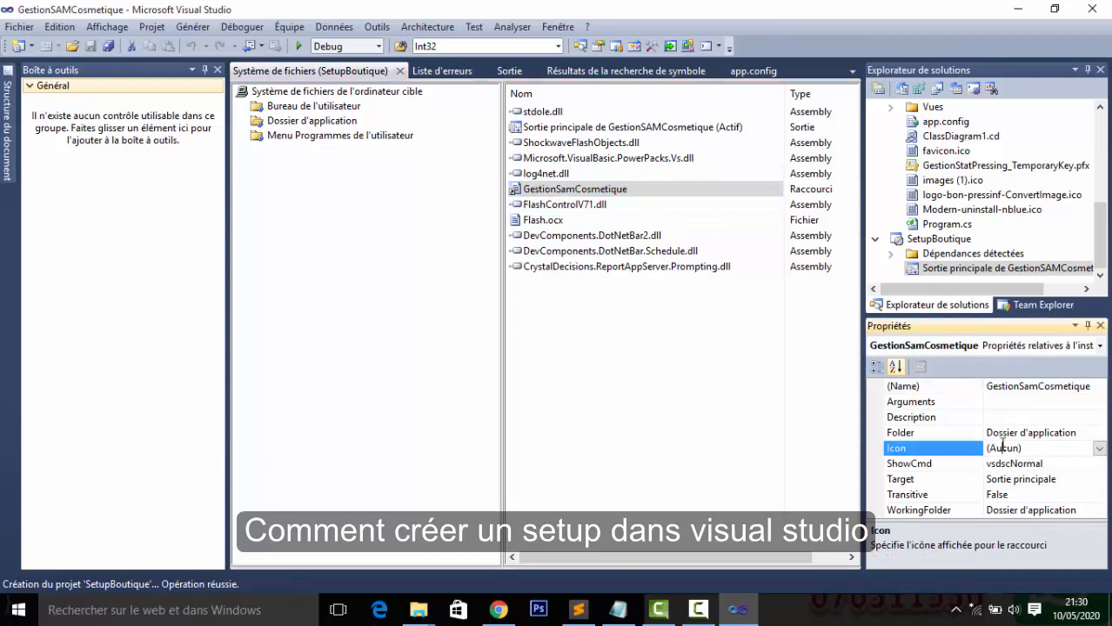
pyautogui.click(1098, 448)
pyautogui.click(1016, 481)
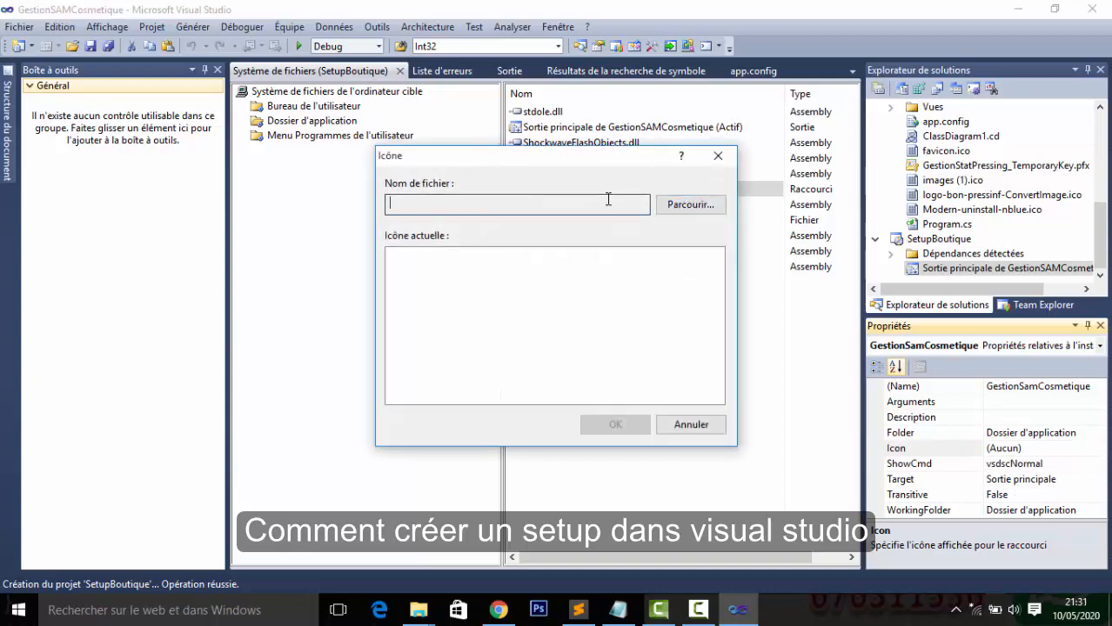
pyautogui.click(683, 205)
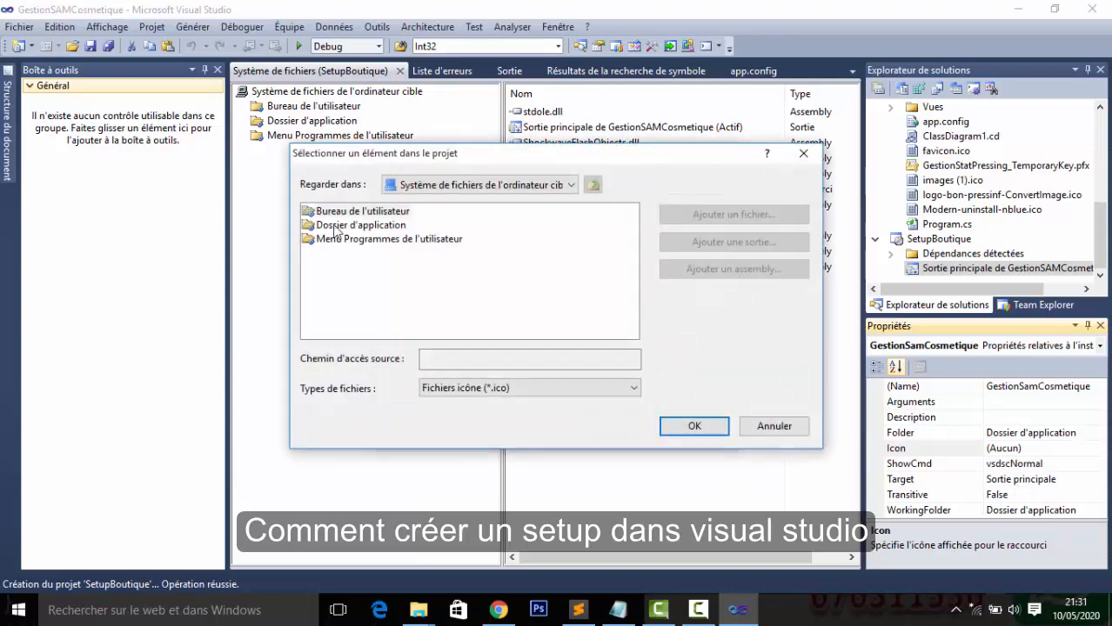
pyautogui.click(568, 189)
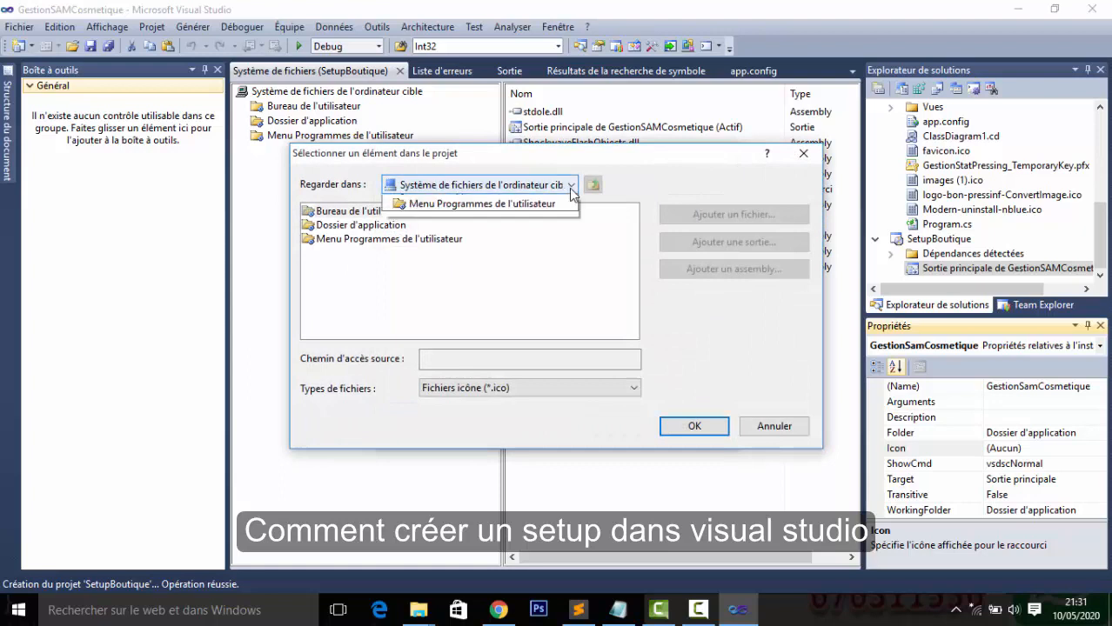
pyautogui.click(454, 232)
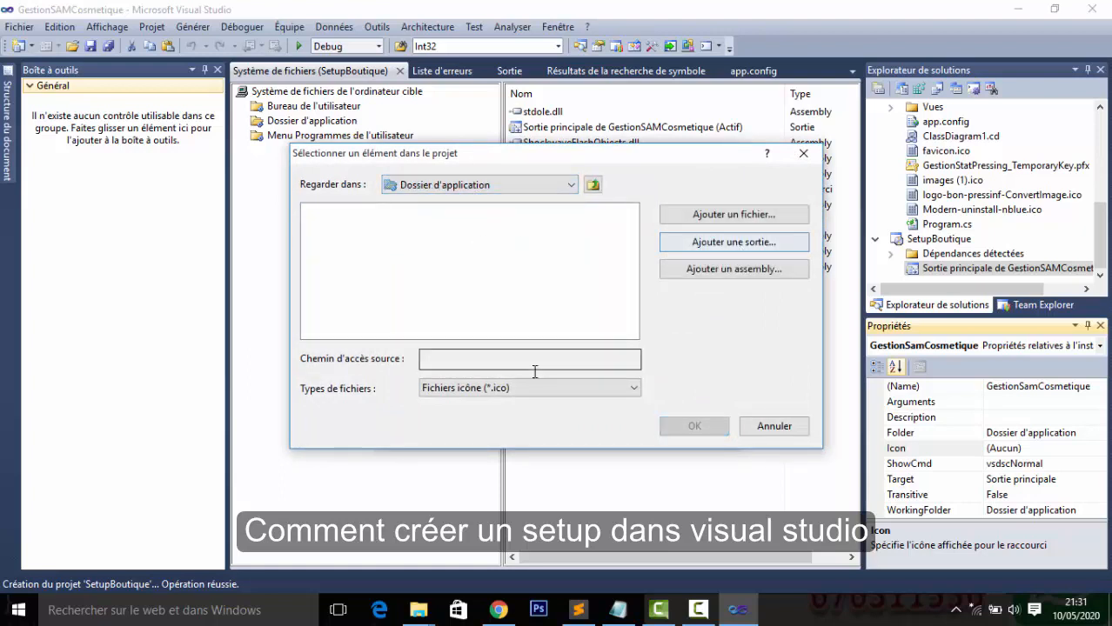
# Add the icon file WhatsApp-Image-2020-04-27-at-10.42.27-ConvertImage.ico from the Téléchargements folder to the application folder
pyautogui.click(748, 216)
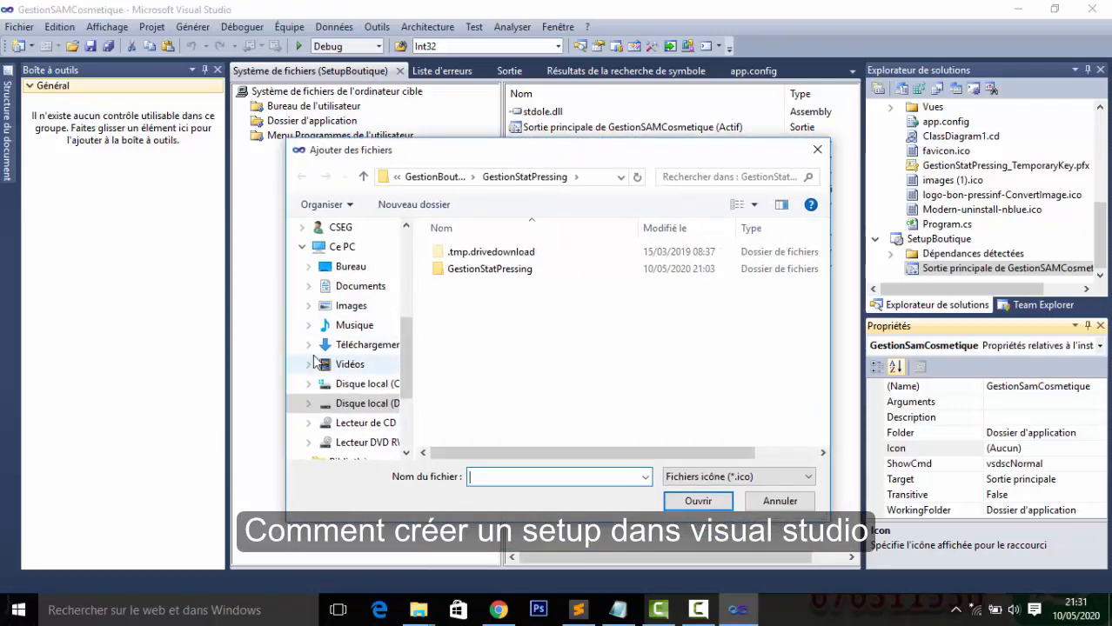
pyautogui.click(363, 384)
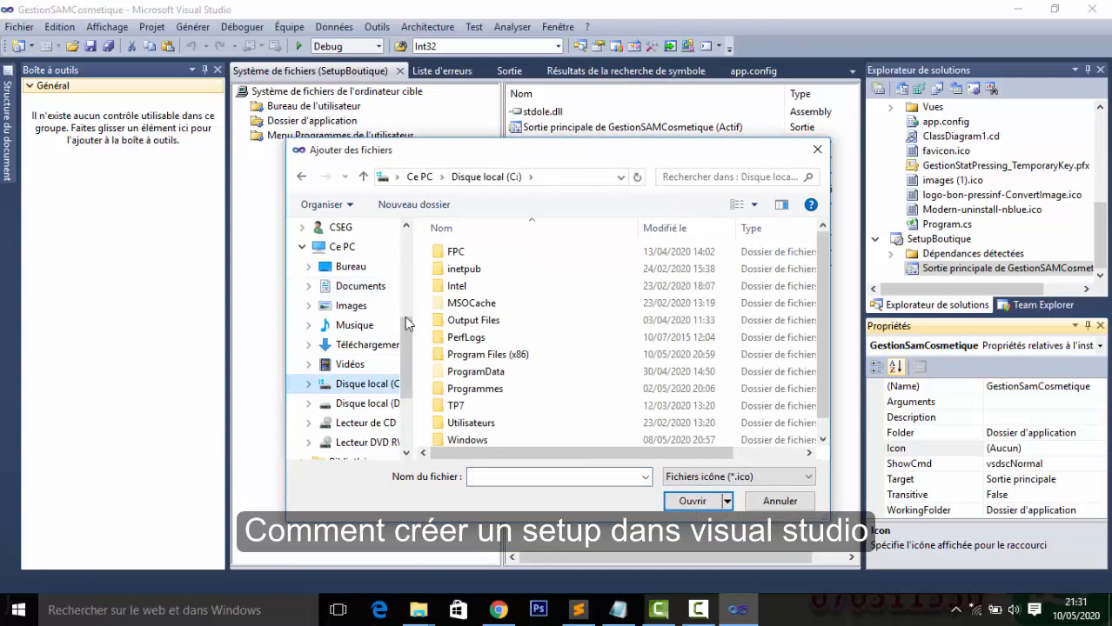
pyautogui.click(357, 344)
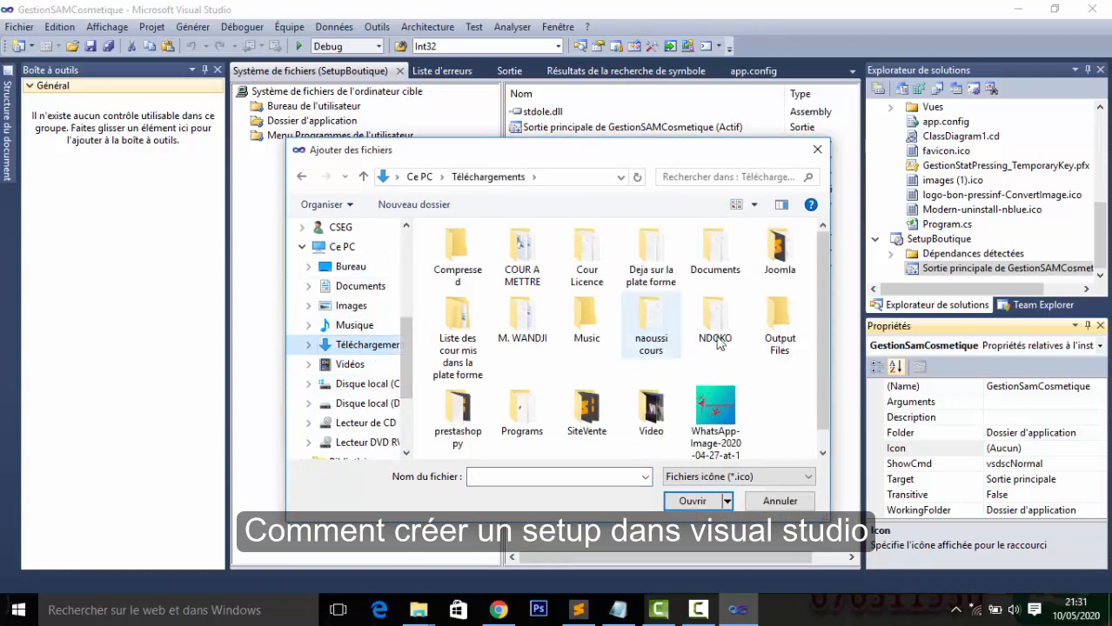
pyautogui.click(709, 416)
pyautogui.doubleClick(706, 418)
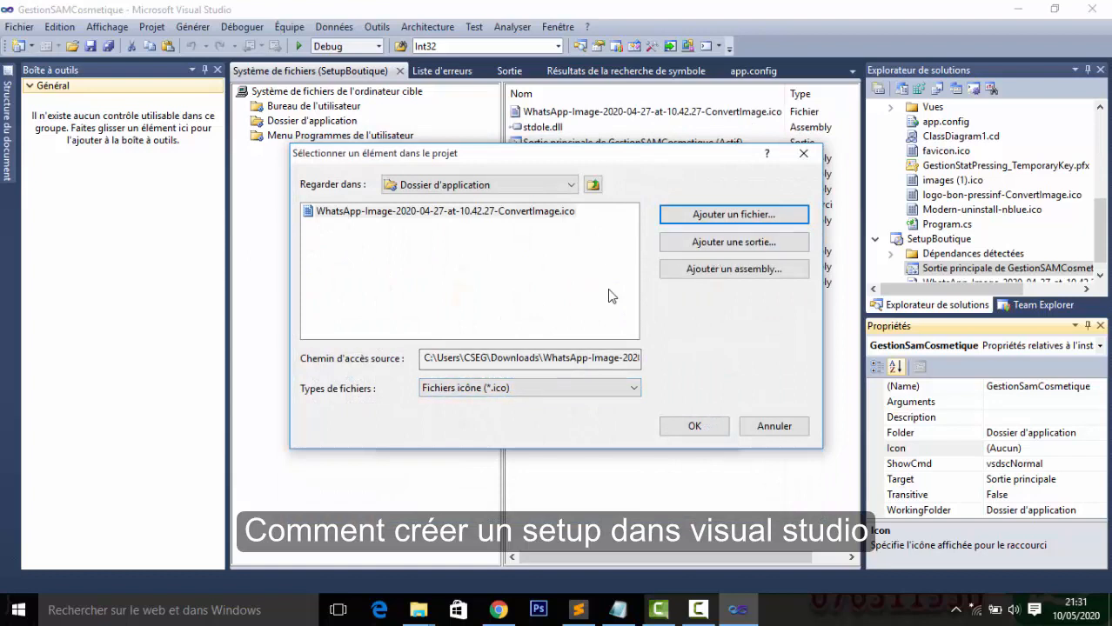
# Assign the added WhatsApp-Image icon to the GestionSamCosmetique shortcut
pyautogui.click(693, 426)
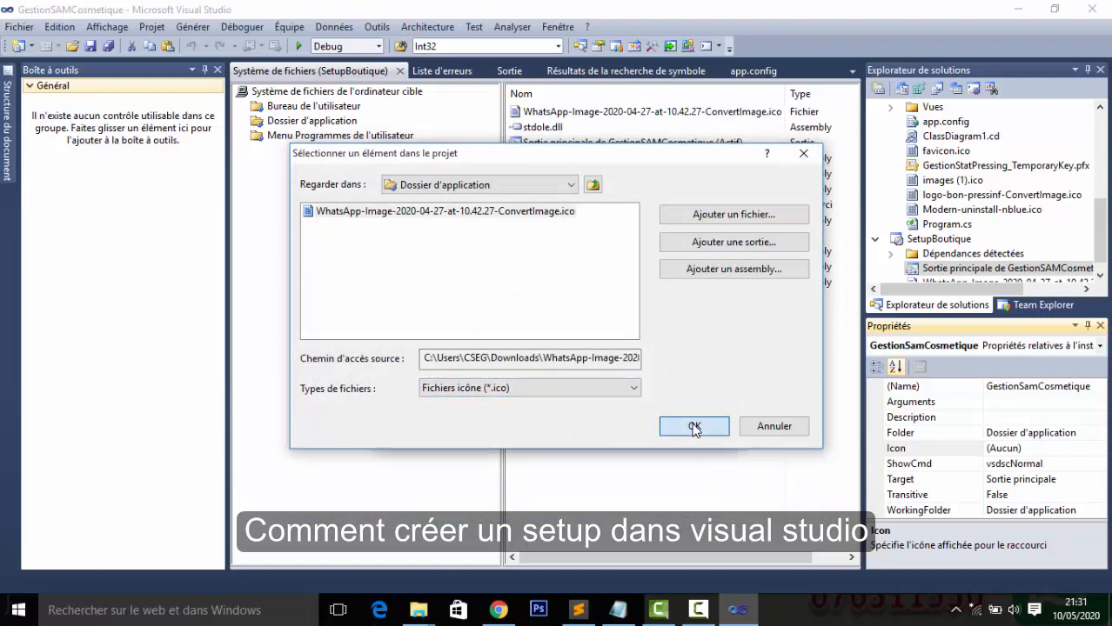
pyautogui.click(426, 274)
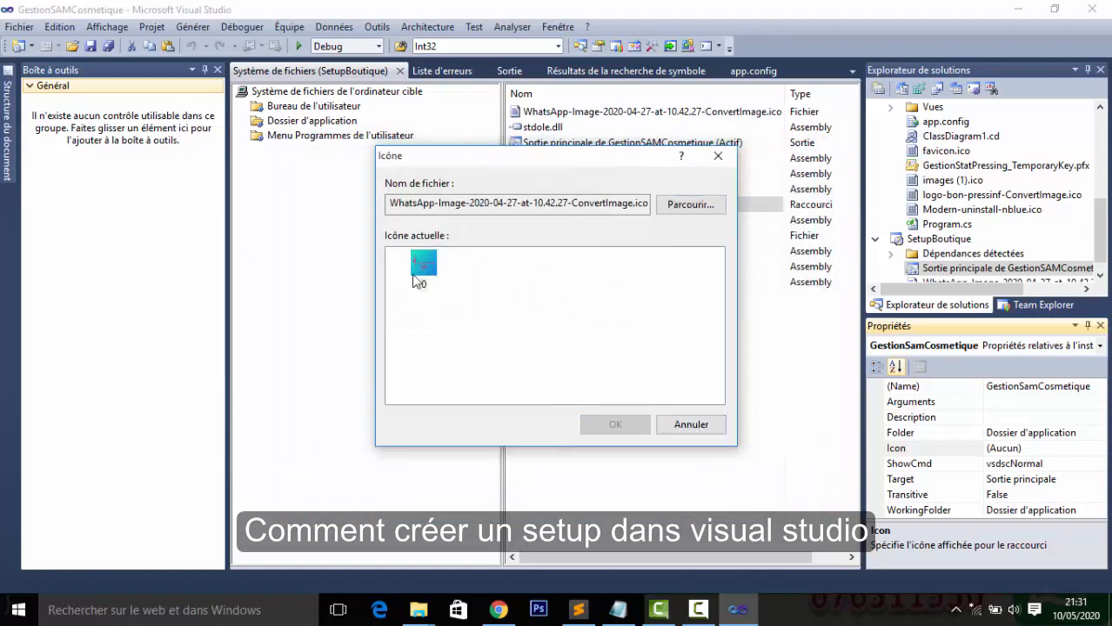
pyautogui.click(613, 426)
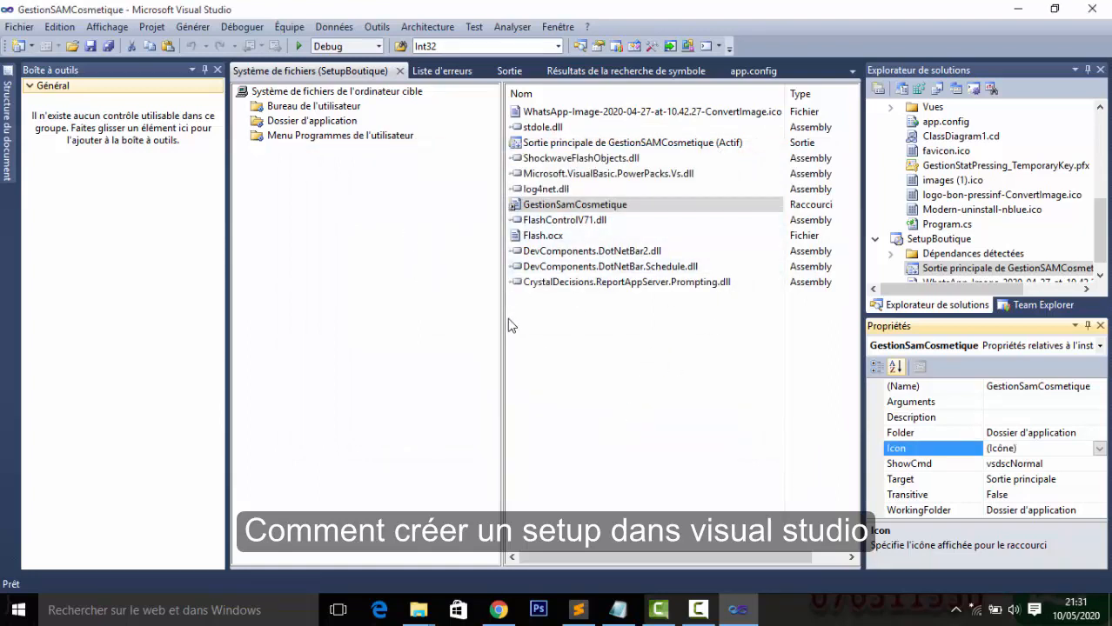
# Move the GestionSamCosmetique shortcut from Dossier d'application into the Bureau de l'utilisateur folder
pyautogui.moveTo(500, 318); pyautogui.dragTo(486, 320)
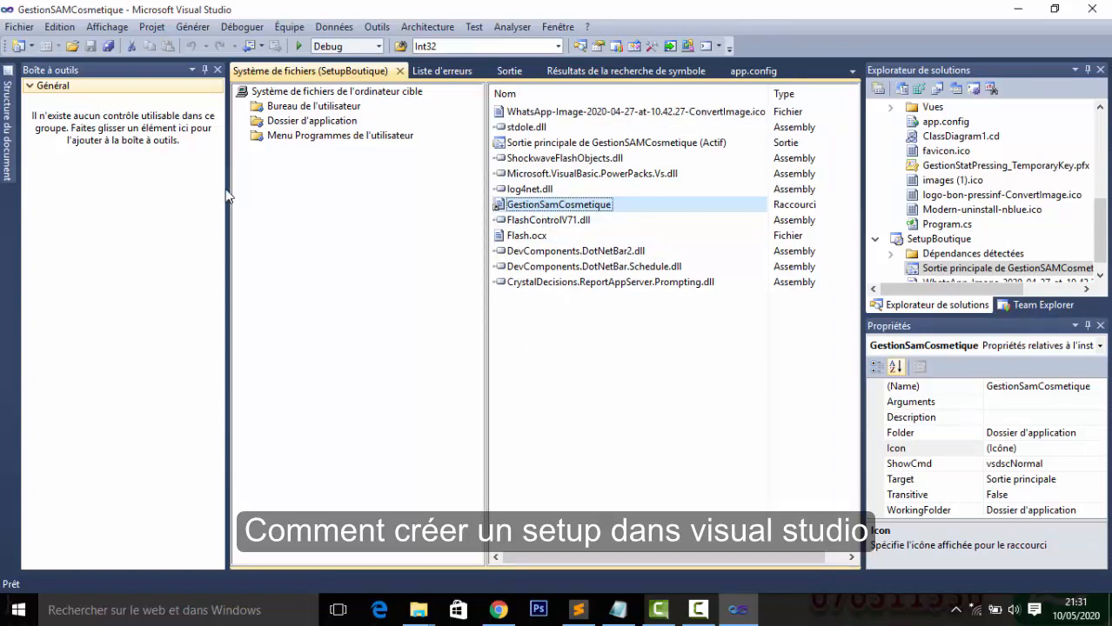
pyautogui.moveTo(226, 193); pyautogui.dragTo(169, 179)
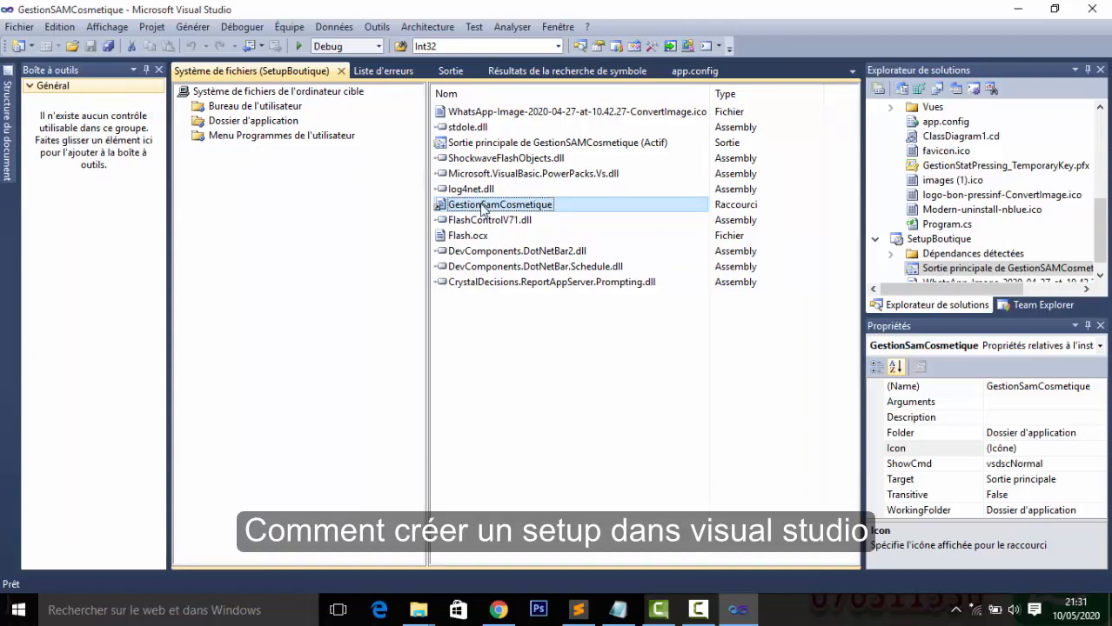
pyautogui.moveTo(480, 209); pyautogui.dragTo(248, 111)
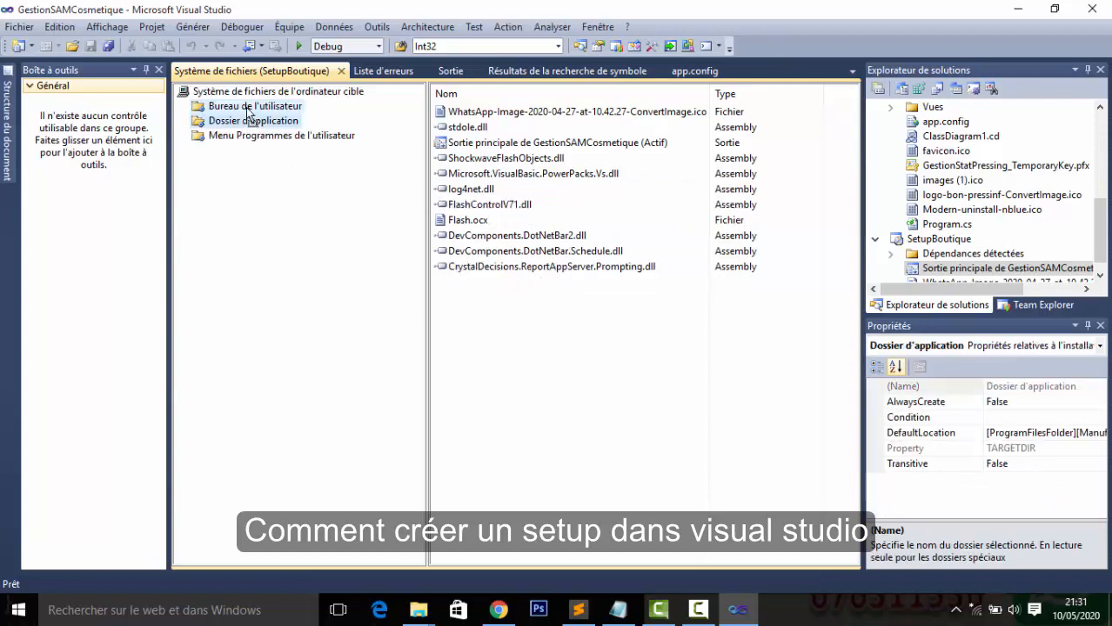
# Create a shortcut to the primary output of GestionSAMCosmetique in the application folder and name it GestionSamCosmetique
pyautogui.click(505, 143)
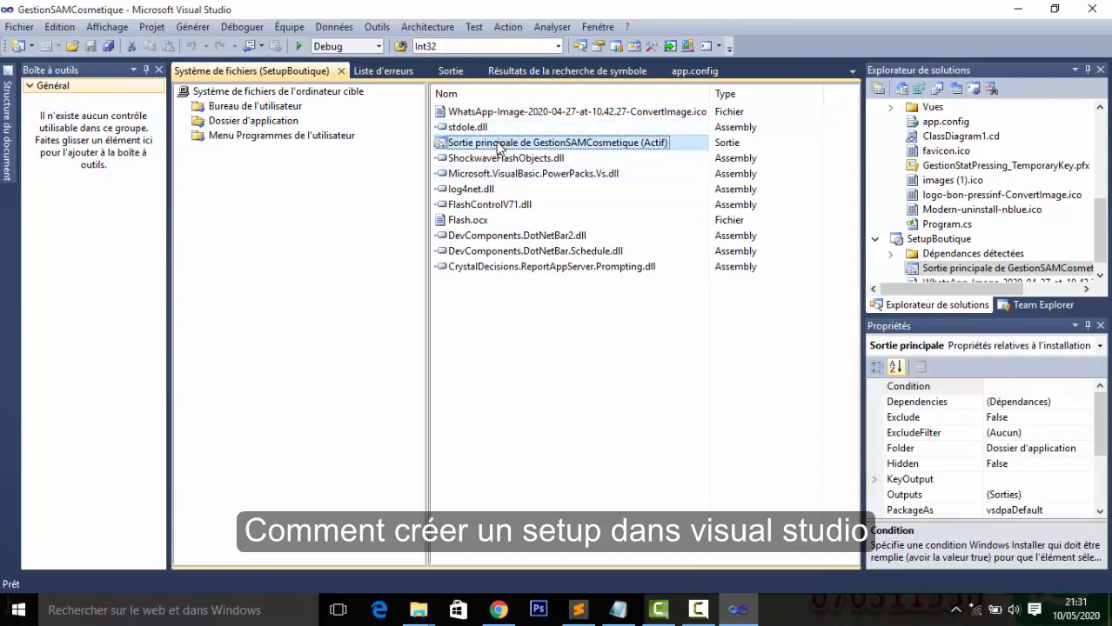
pyautogui.rightClick(498, 145)
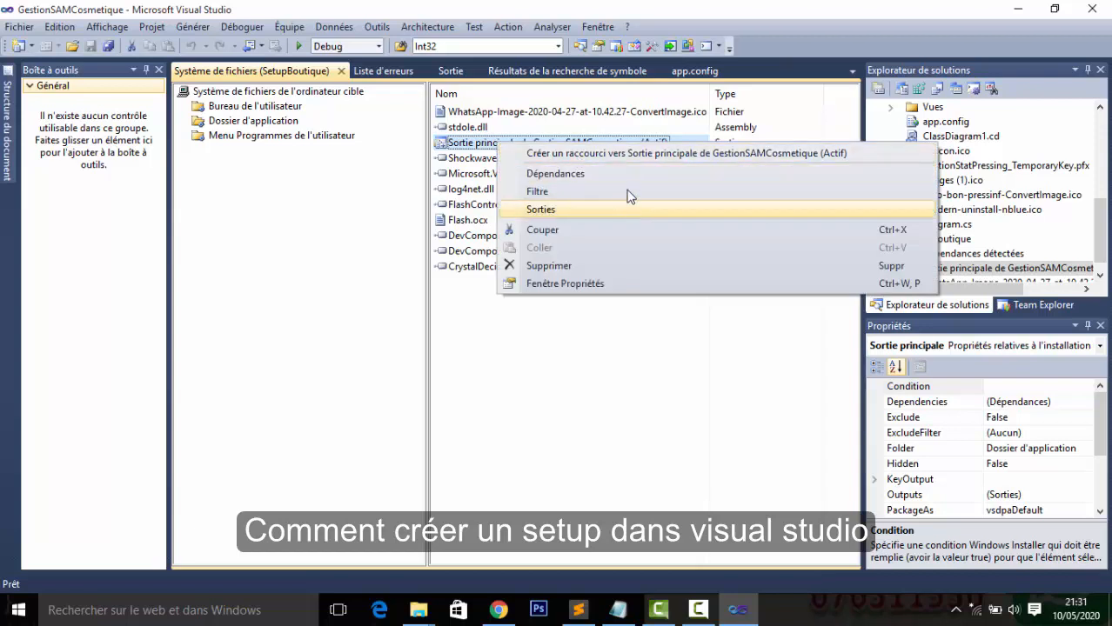
pyautogui.click(605, 154)
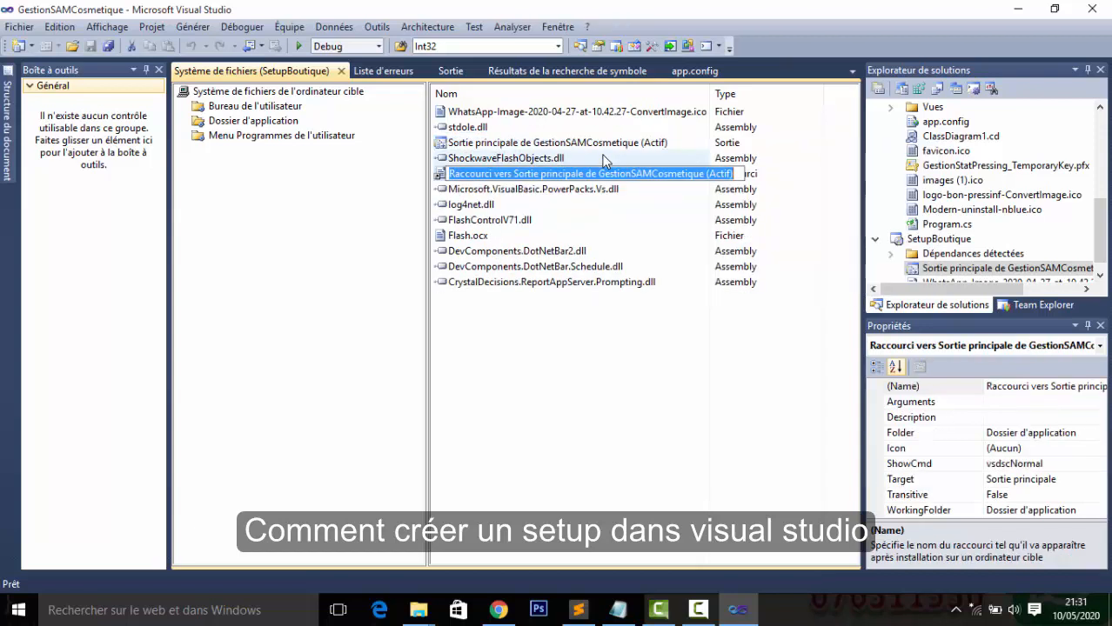
pyautogui.write('GestionSamCosmetique')
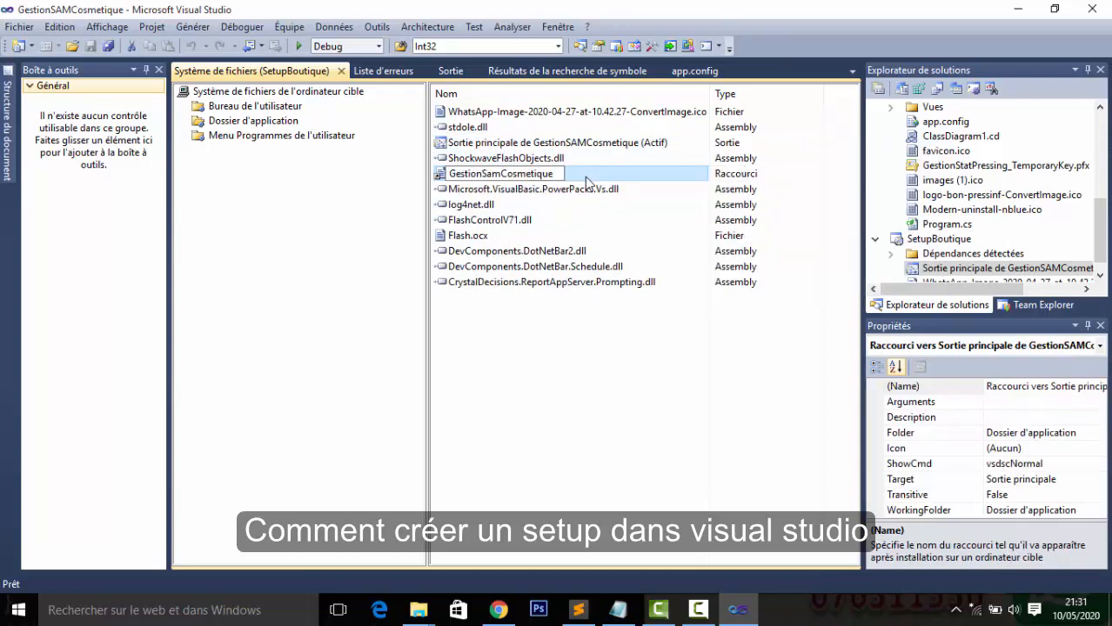
pyautogui.click(587, 181)
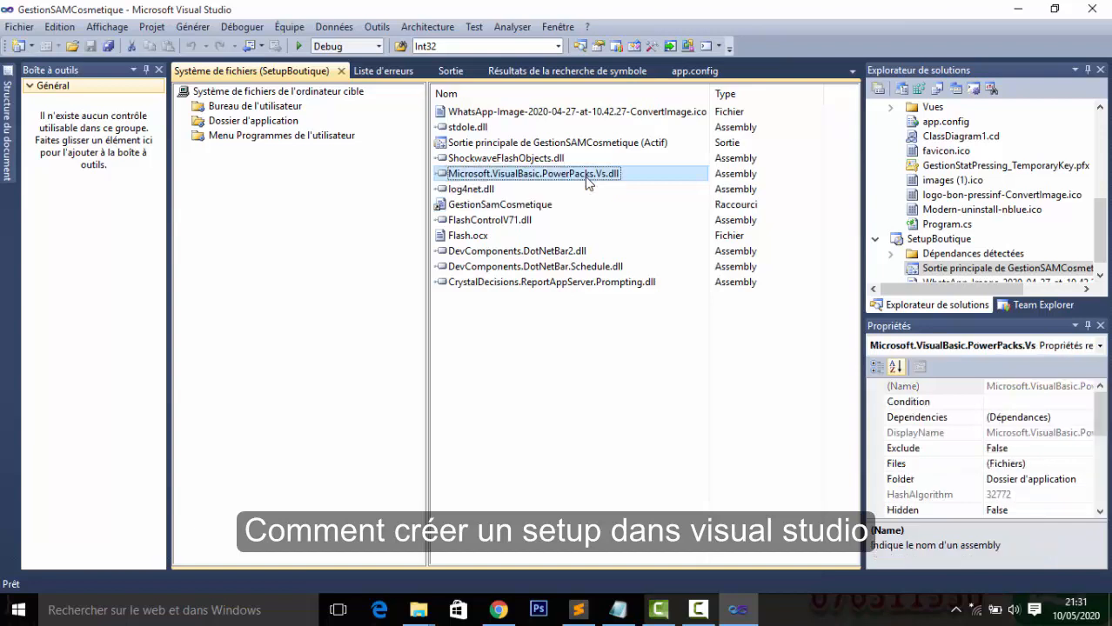
# Assign WhatsApp-Image-2020-04-27-at-10.42.27-ConvertImage.ico from Dossier d'application as the new GestionSamCosmetique shortcut's icon
pyautogui.click(500, 205)
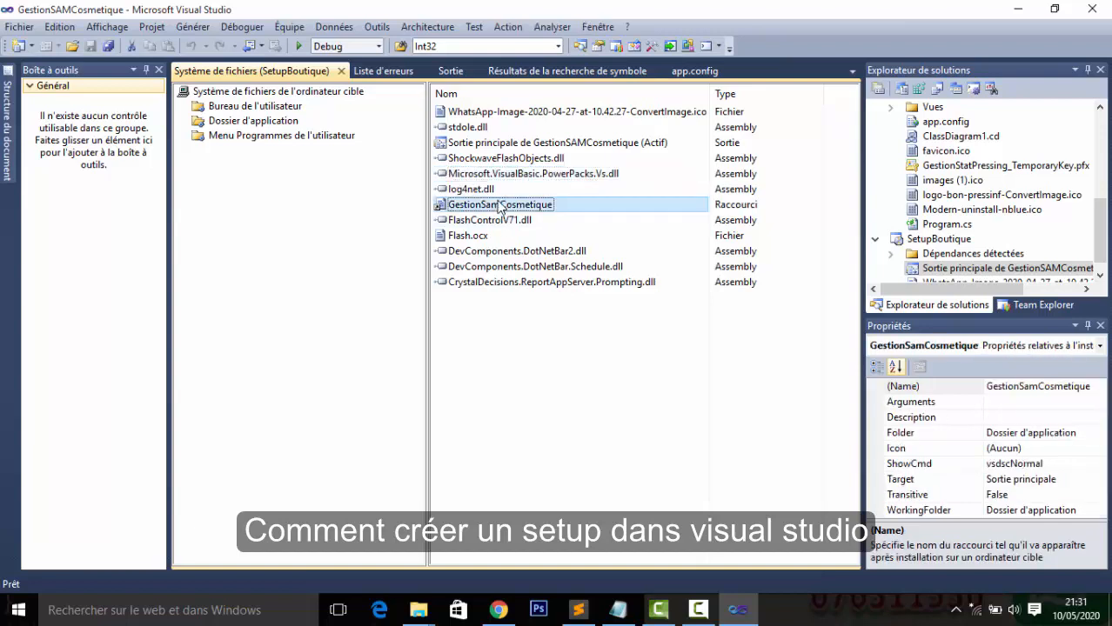
pyautogui.click(1041, 449)
pyautogui.click(1100, 449)
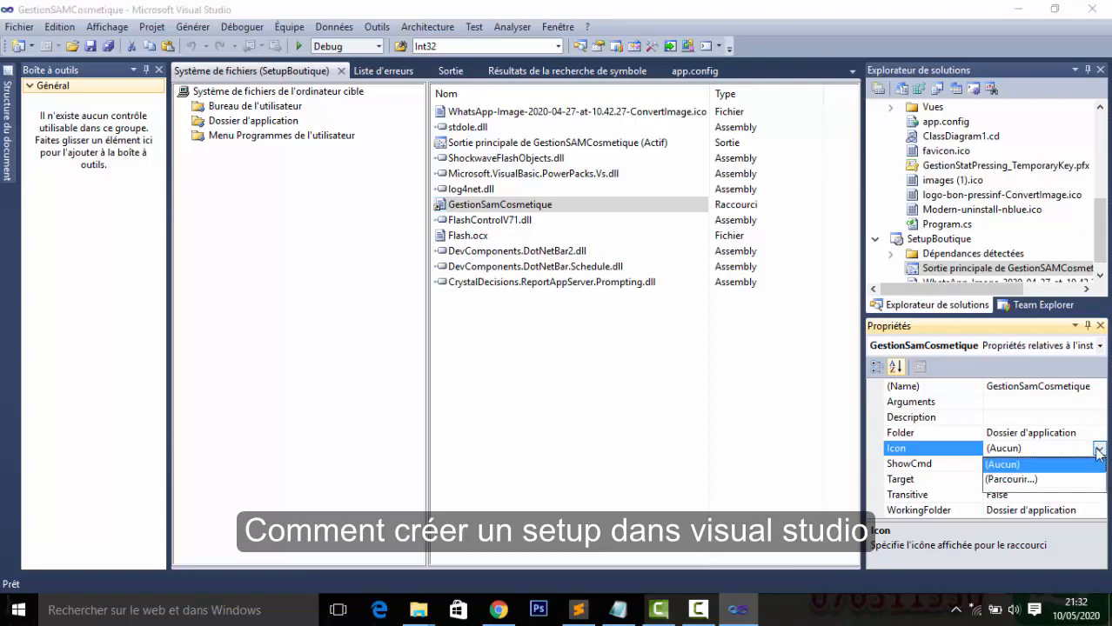
pyautogui.click(1003, 483)
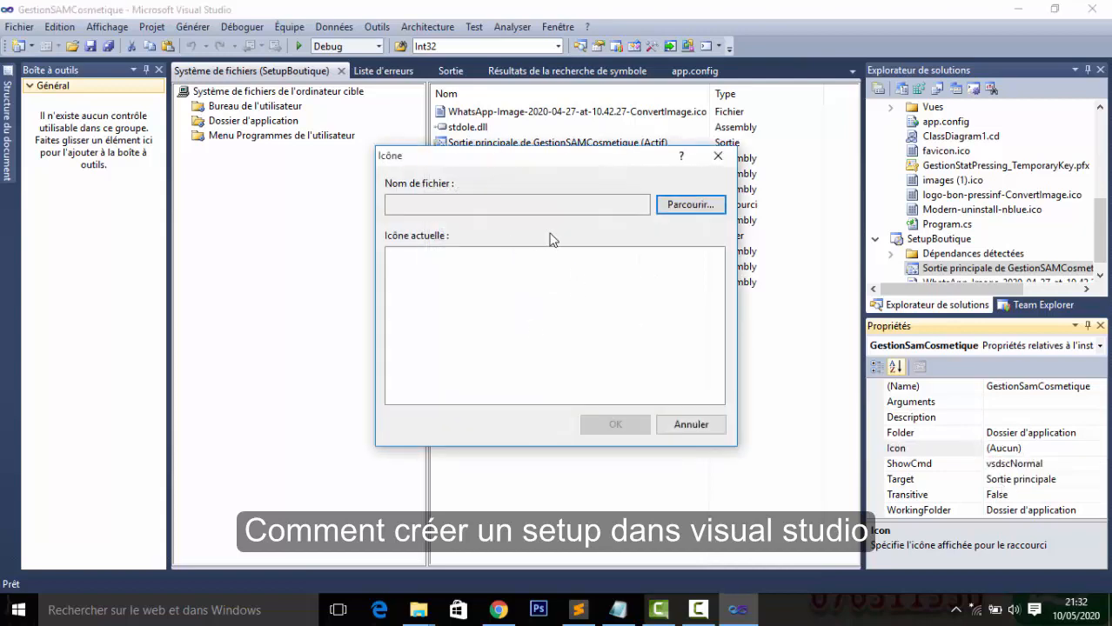
pyautogui.click(678, 206)
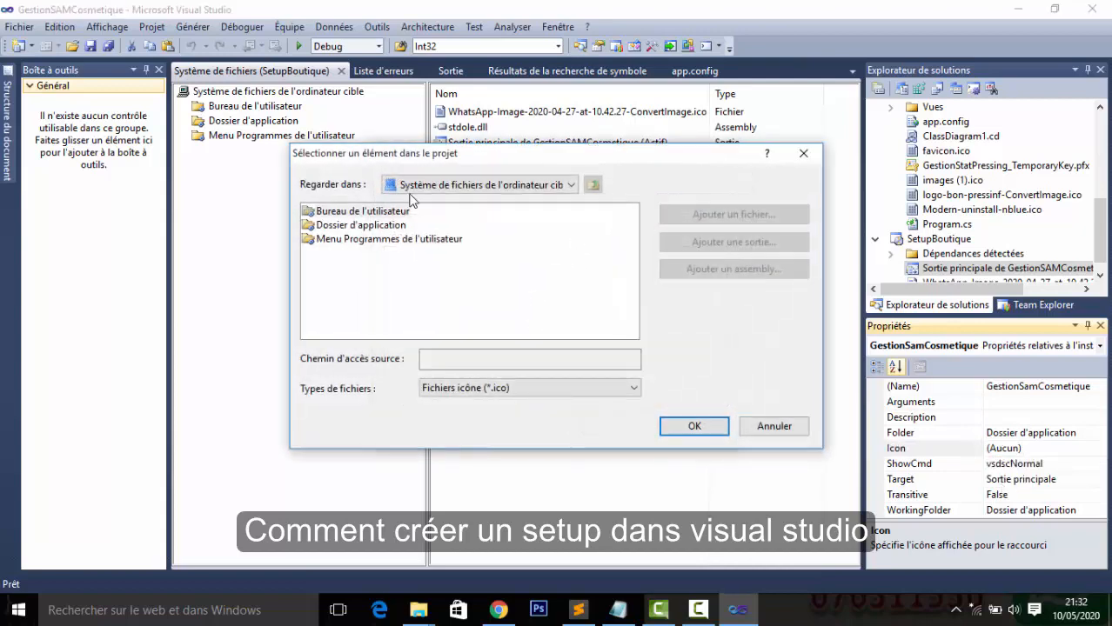
pyautogui.click(570, 185)
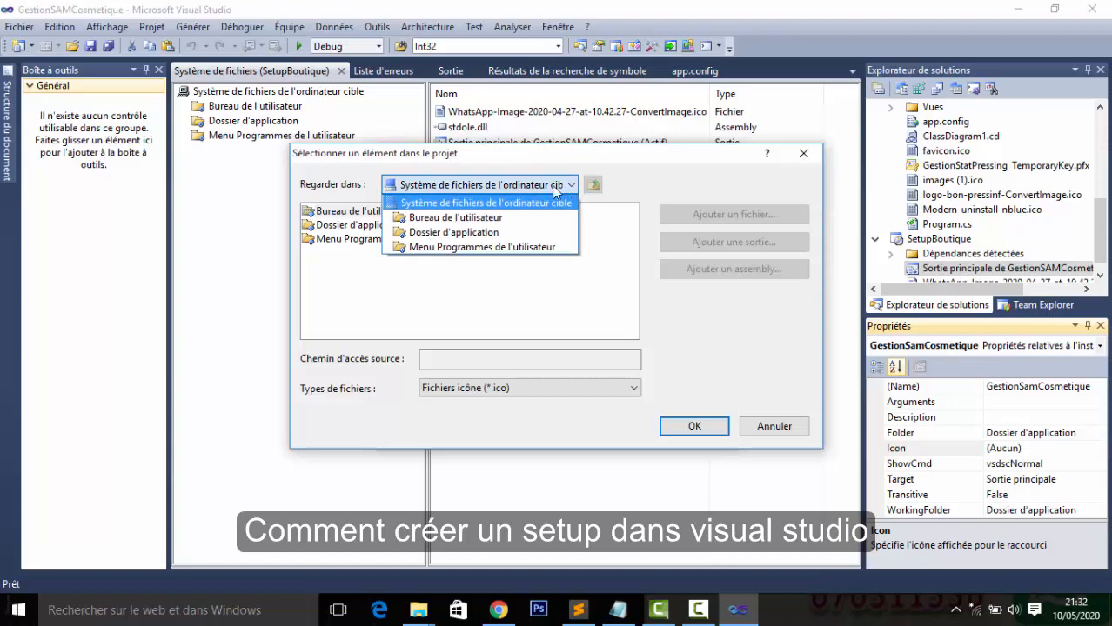
pyautogui.click(473, 233)
pyautogui.doubleClick(403, 213)
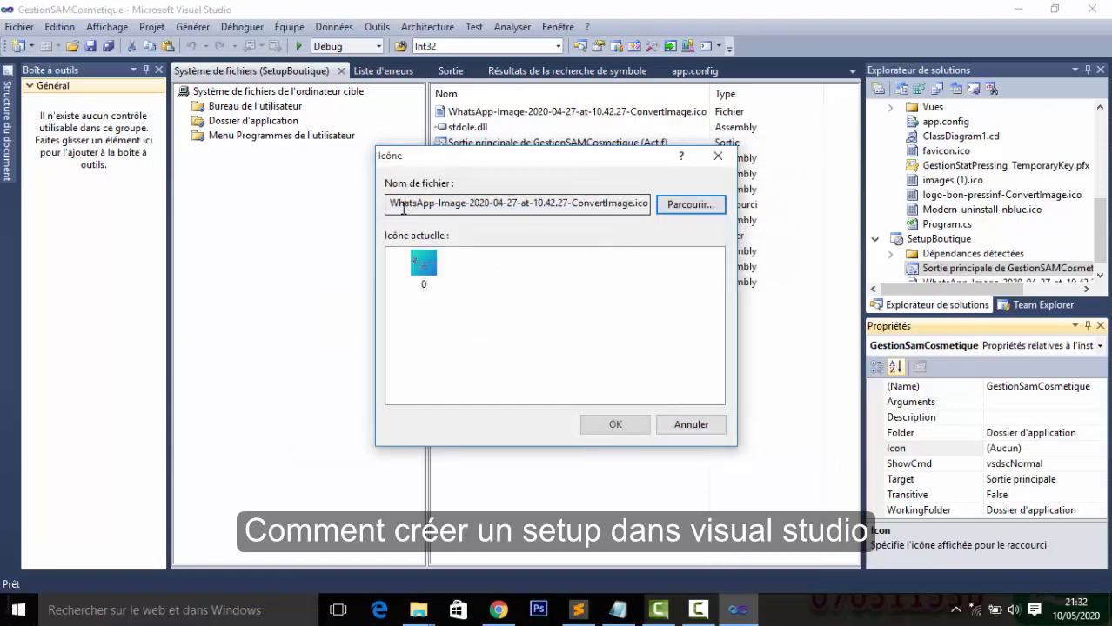
pyautogui.click(619, 426)
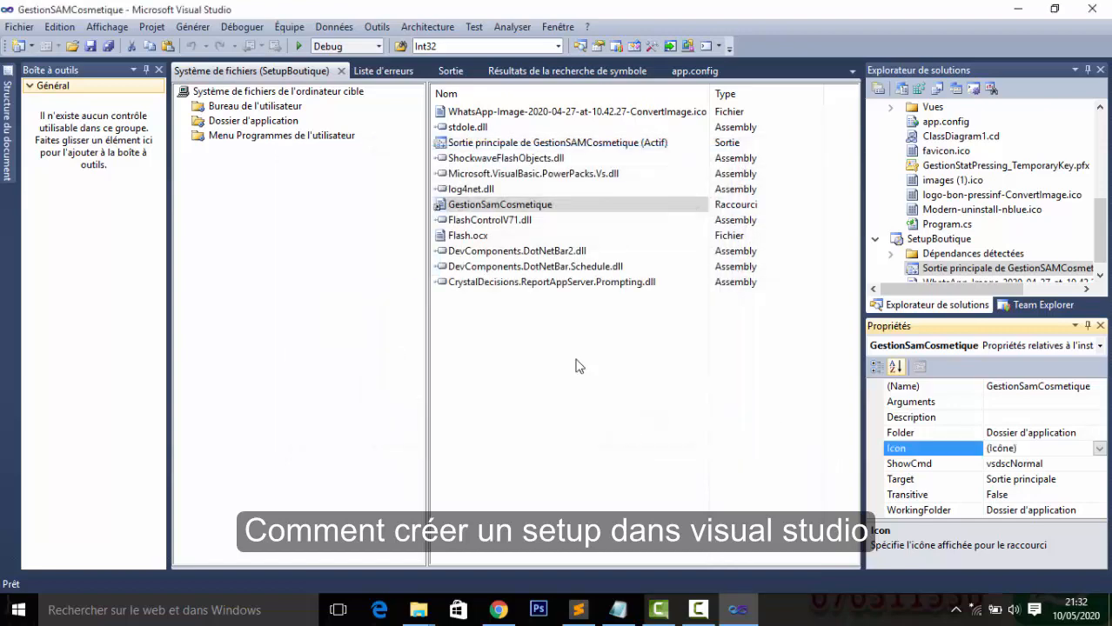
# Add a subfolder named GestionSamCosmetique under Menu Programmes de l'utilisateur
pyautogui.click(248, 142)
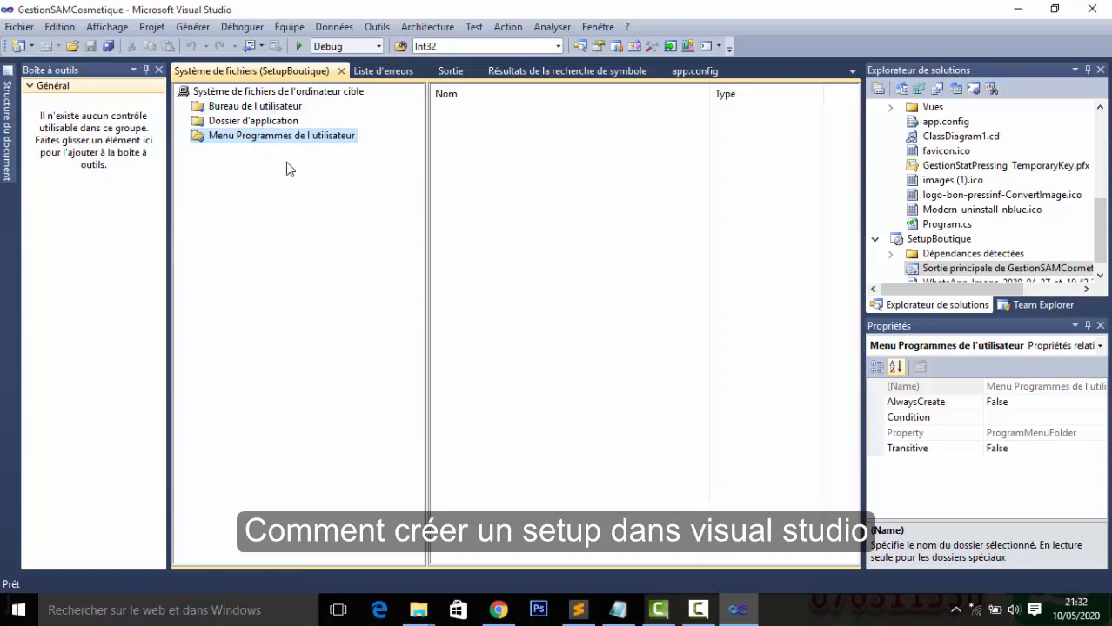
pyautogui.rightClick(239, 142)
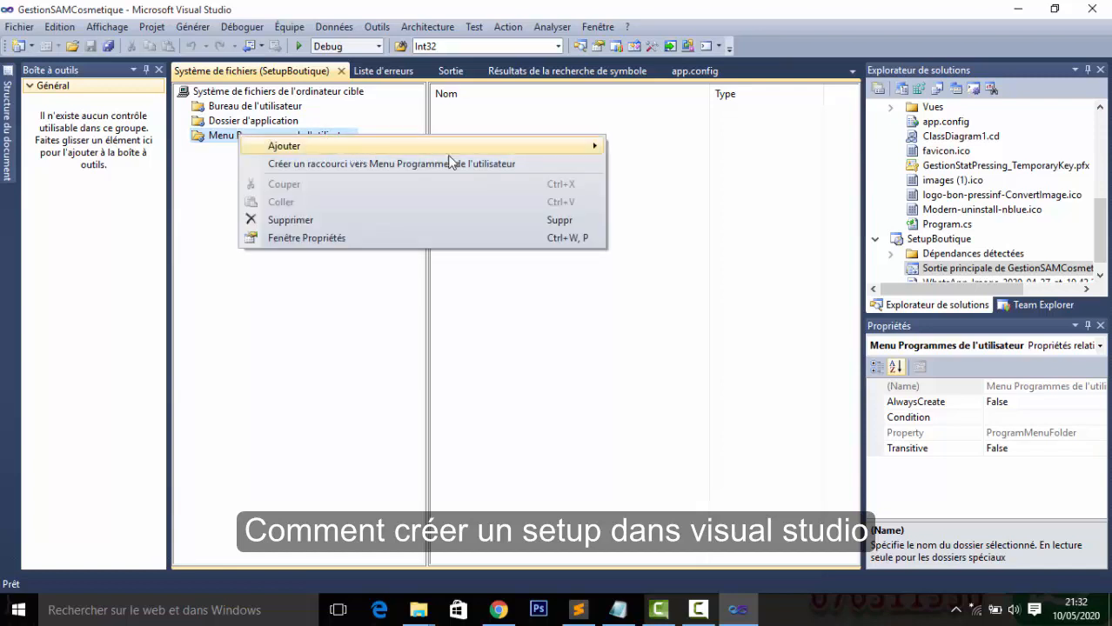
pyautogui.moveTo(560, 144)
pyautogui.click(645, 145)
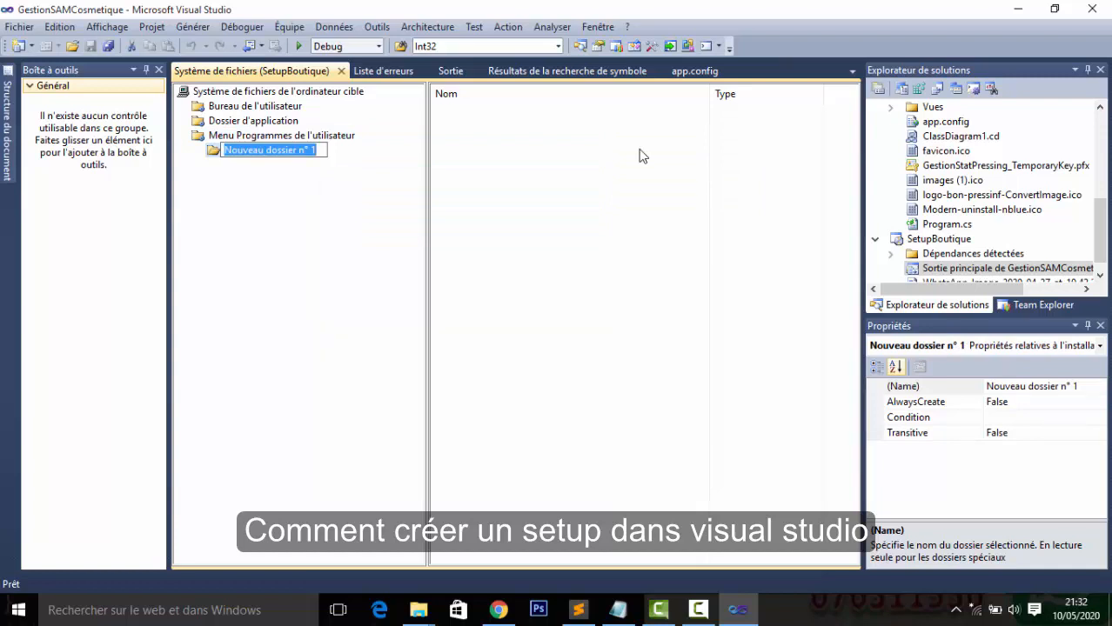
pyautogui.press('End')
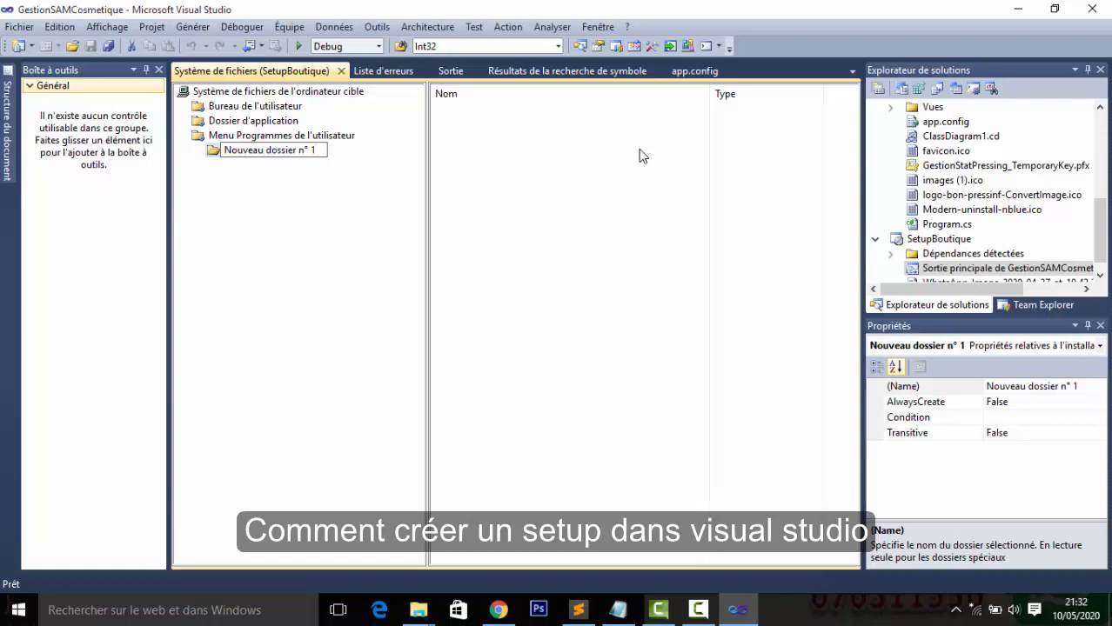
pyautogui.press('BackSpace')
pyautogui.press('BackSpace')
pyautogui.press('BackSpace')
pyautogui.press('BackSpace')
pyautogui.press('BackSpace')
pyautogui.press('BackSpace')
pyautogui.press('BackSpace')
pyautogui.press('BackSpace')
pyautogui.press('BackSpace')
pyautogui.press('BackSpace')
pyautogui.press('BackSpace')
pyautogui.press('BackSpace')
pyautogui.press('BackSpace')
pyautogui.press('BackSpace')
pyautogui.press('BackSpace')
pyautogui.press('BackSpace')
pyautogui.press('BackSpace')
pyautogui.press('BackSpace')
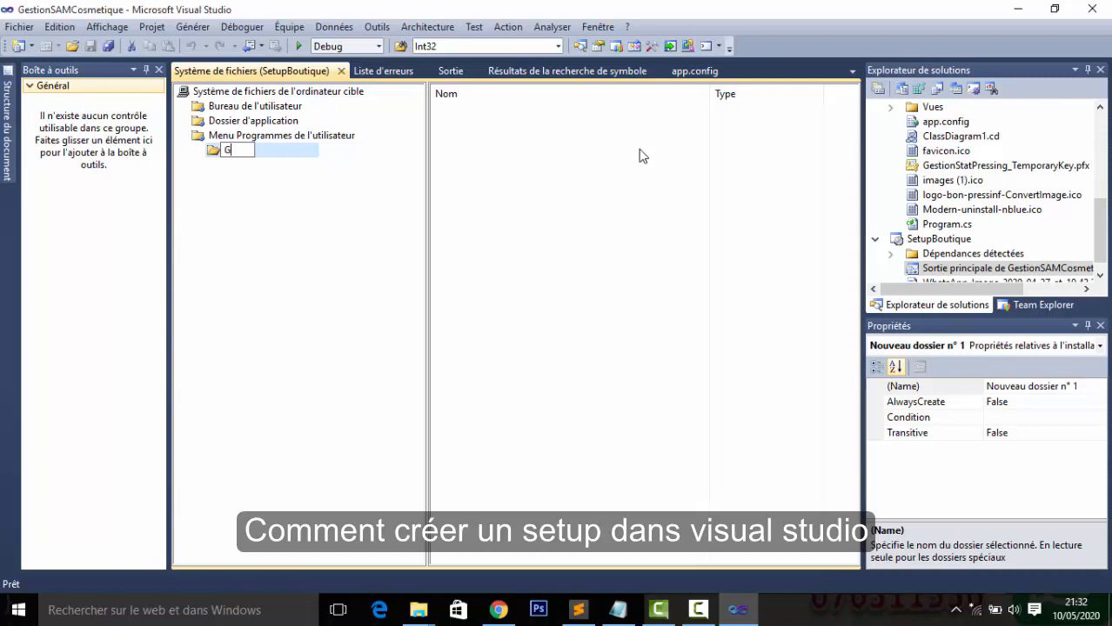
pyautogui.write('GestionSm')
pyautogui.press('BackSpace')
pyautogui.write('am')
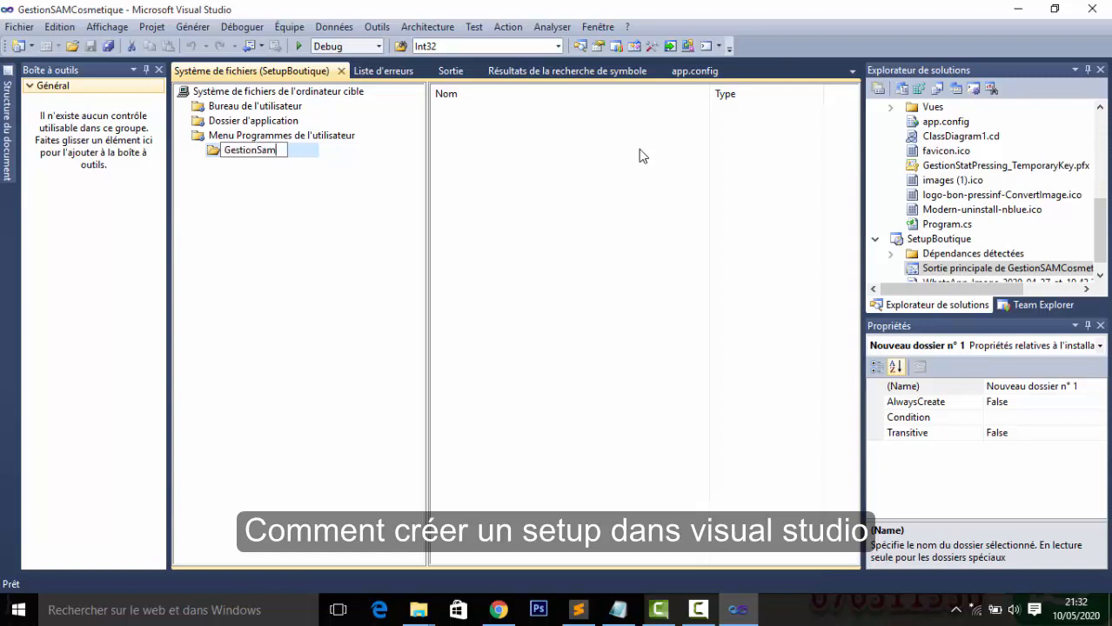
pyautogui.write('Cosmetique')
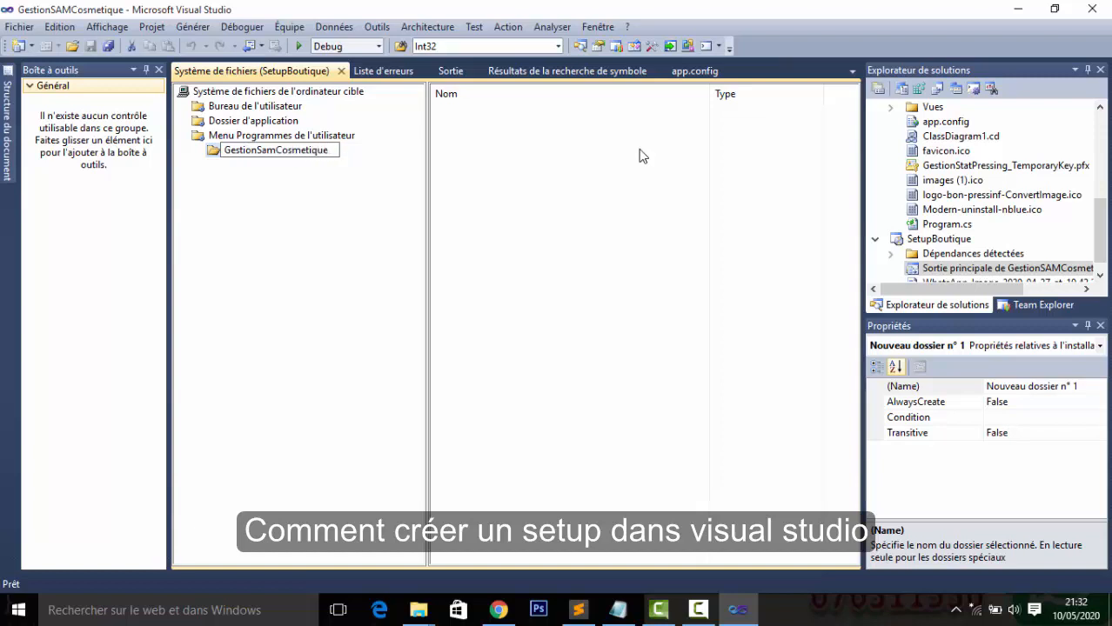
pyautogui.press('Return')
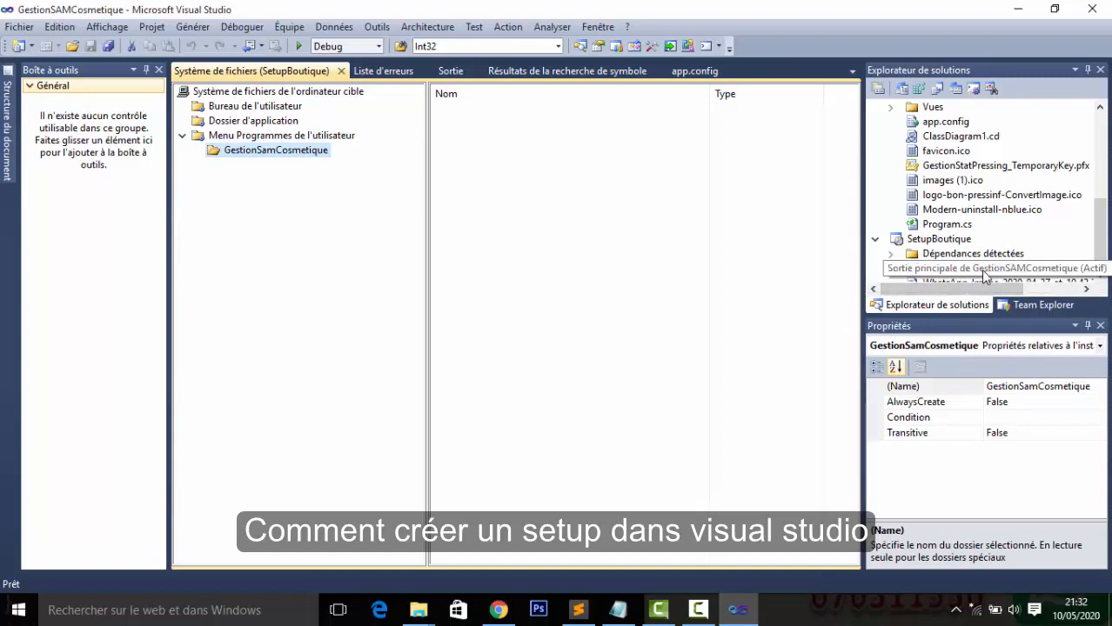
# Move the GestionSamCosmetique shortcut from Dossier d'application into the GestionSamCosmetique folder under Menu Programmes de l'utilisateur
pyautogui.doubleClick(982, 273)
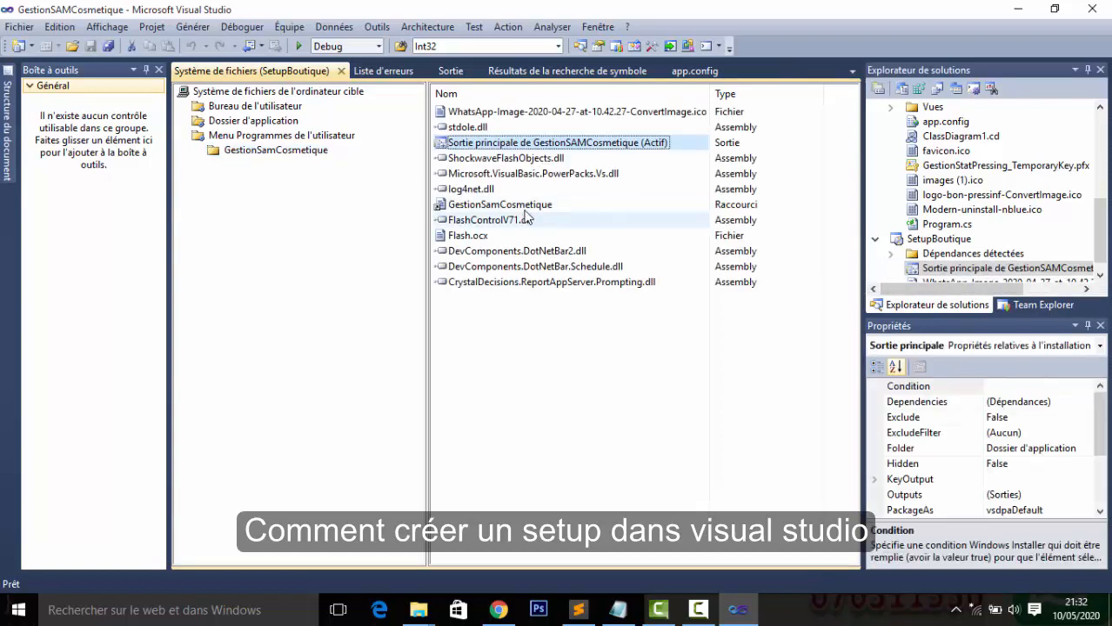
pyautogui.click(476, 207)
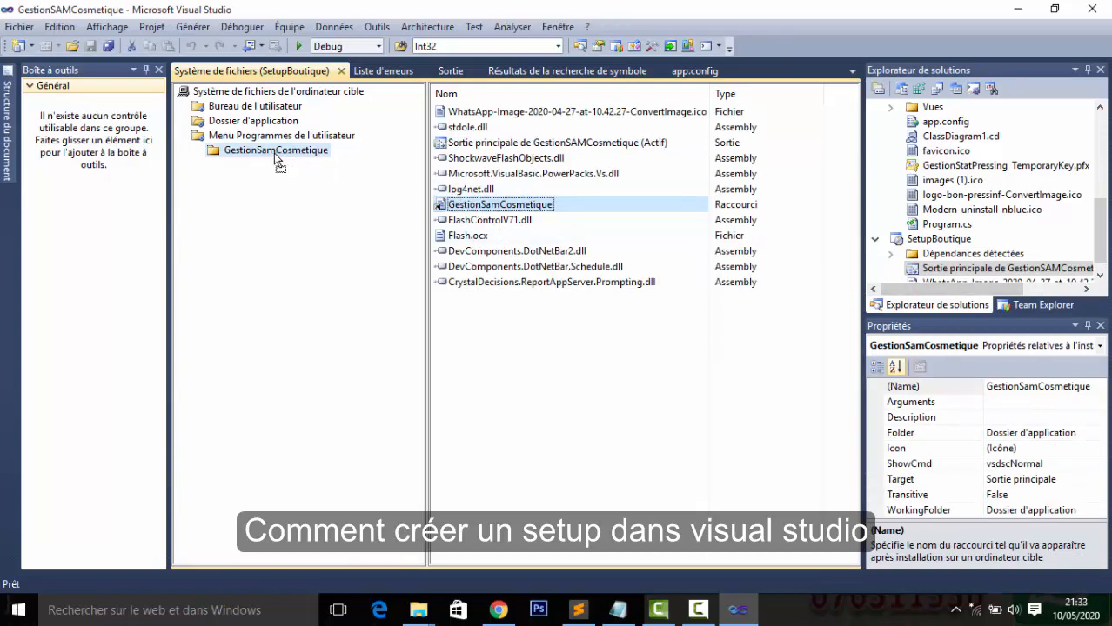
pyautogui.moveTo(274, 153); pyautogui.dragTo(275, 153)
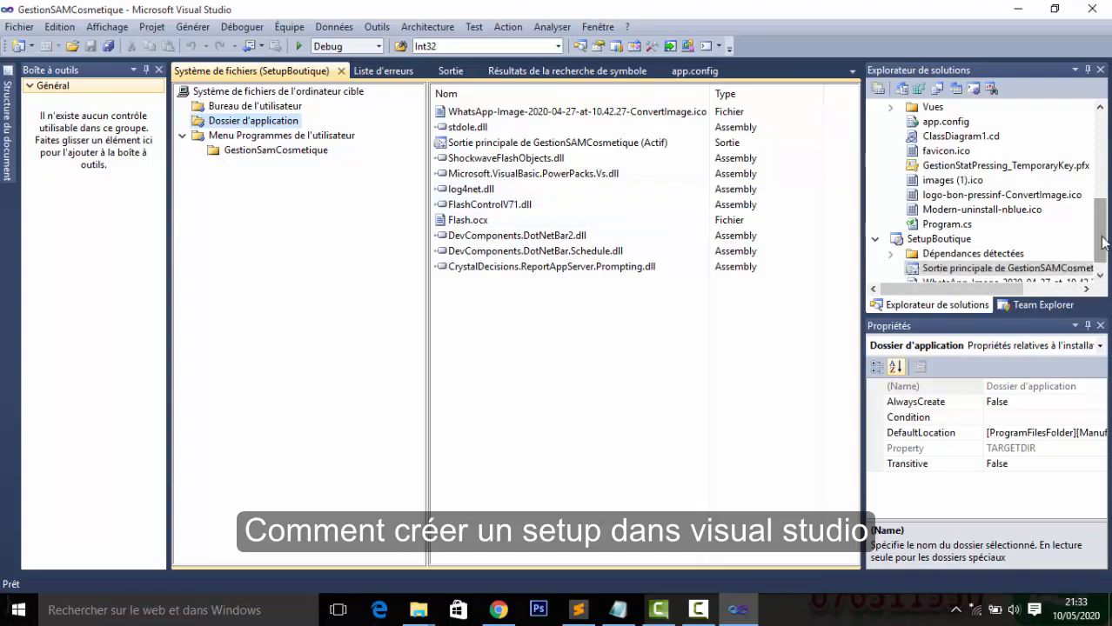
# Examine SetupBoutique's launch conditions, custom actions, user interface, file types and registry editors, ending back at the file system editor
pyautogui.moveTo(1103, 243); pyautogui.dragTo(968, 219)
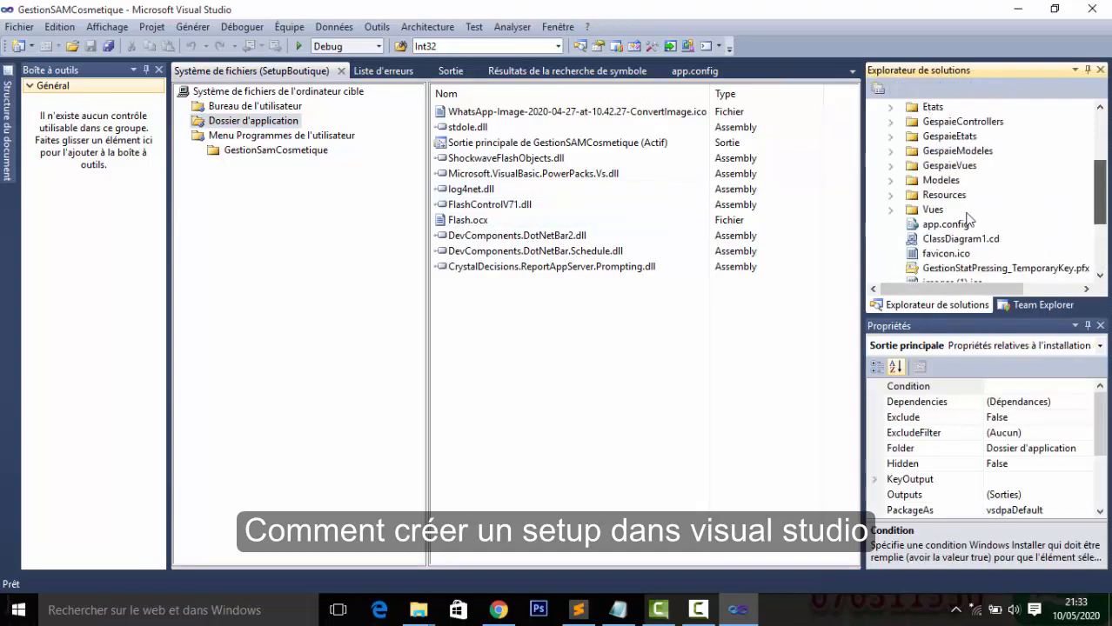
pyautogui.scroll(-3, 969, 219)
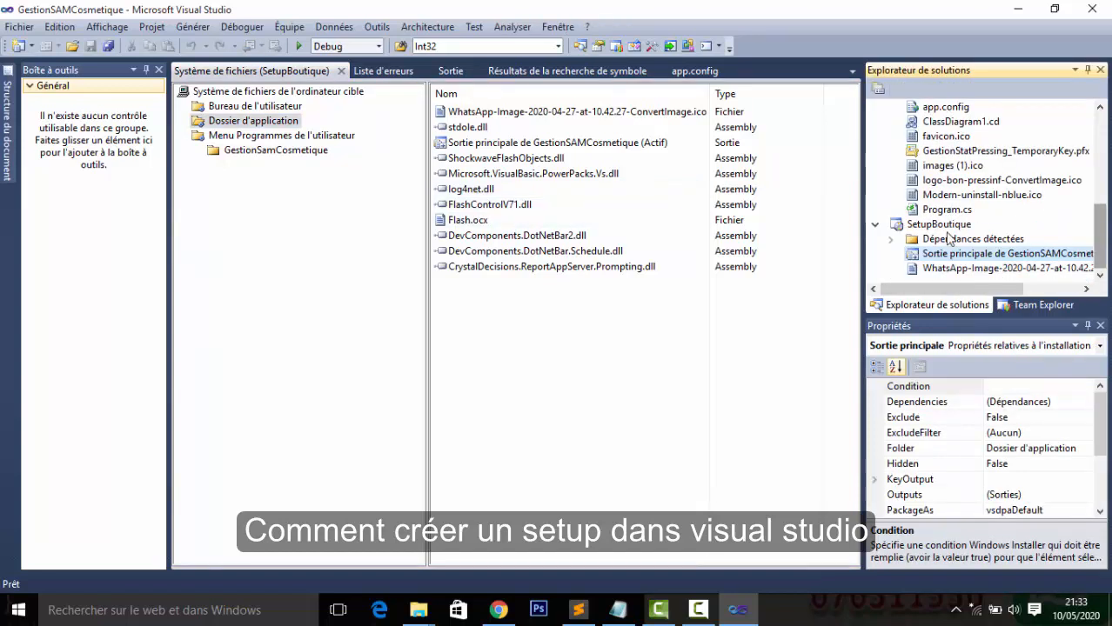
pyautogui.click(922, 224)
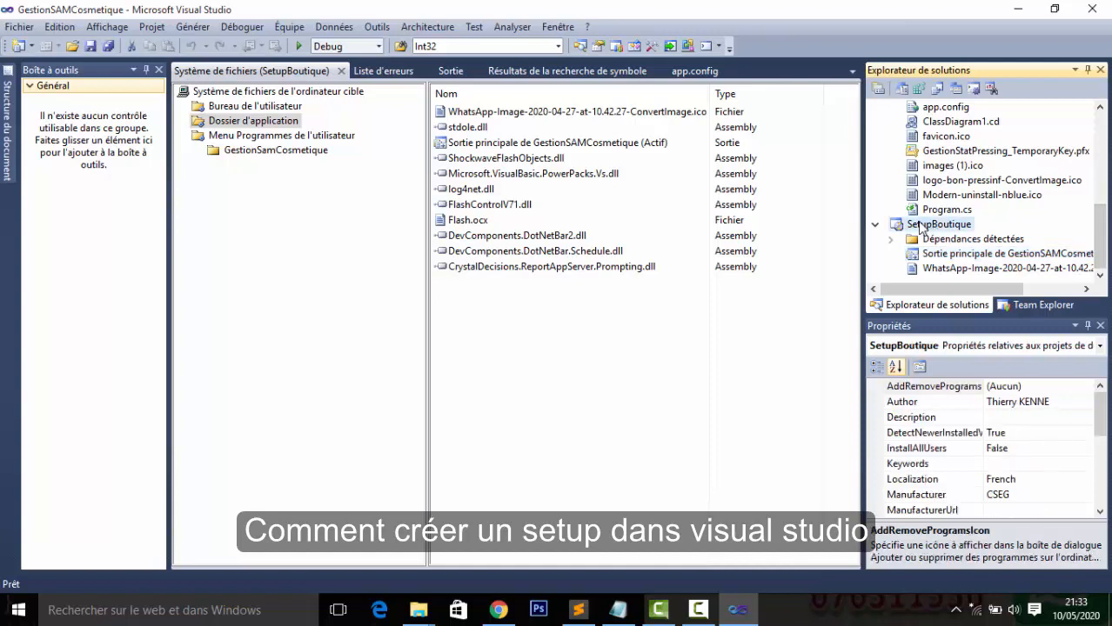
pyautogui.rightClick(922, 227)
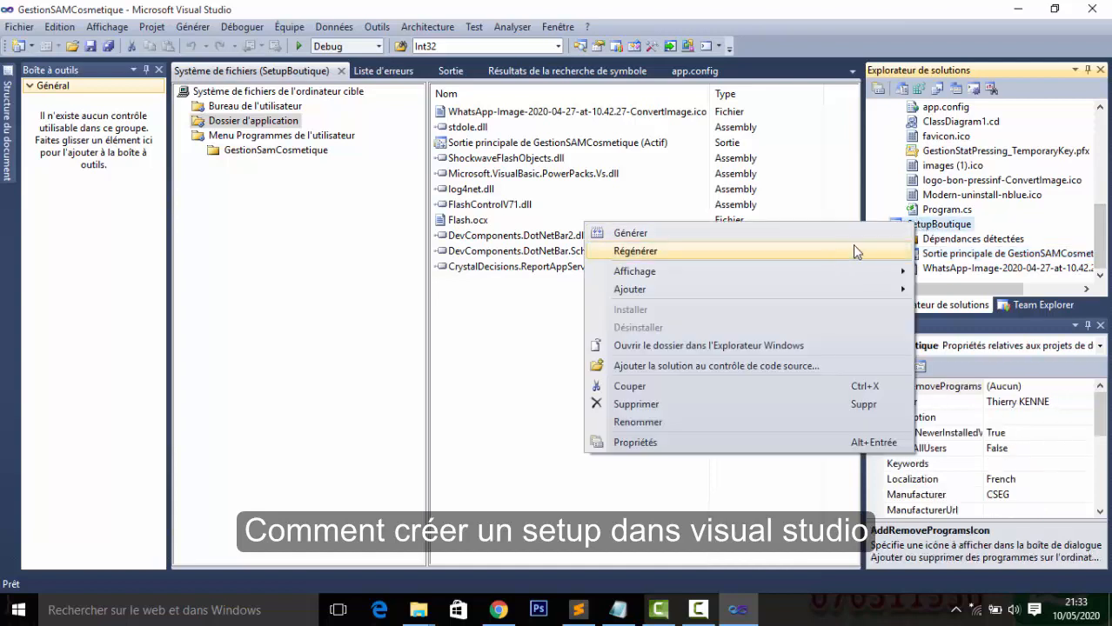
pyautogui.scroll(8, 1101, 252)
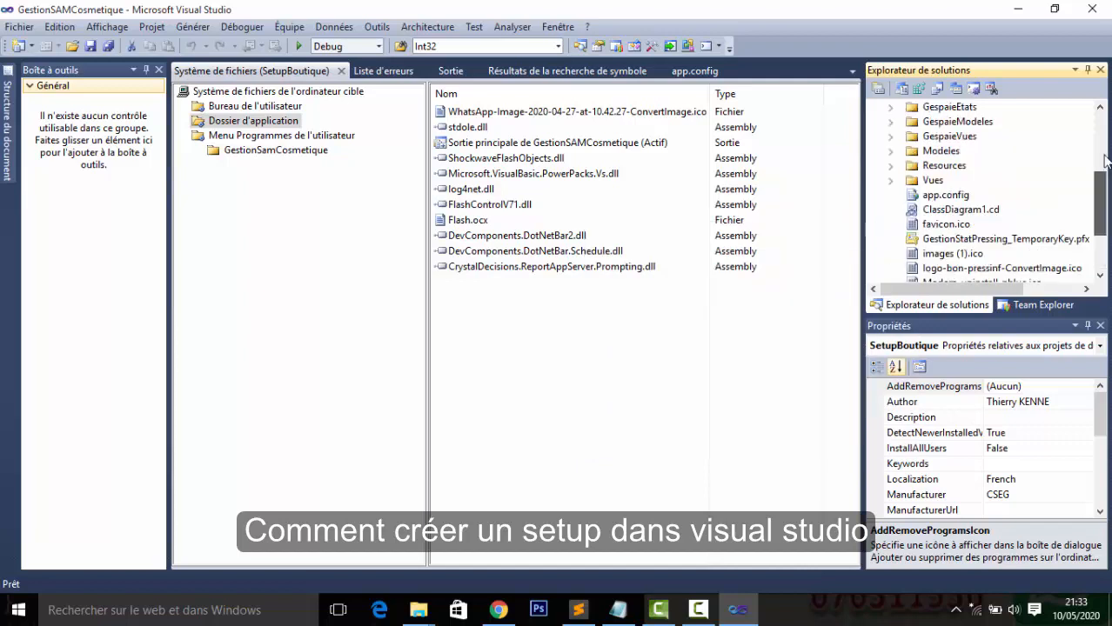
pyautogui.click(991, 88)
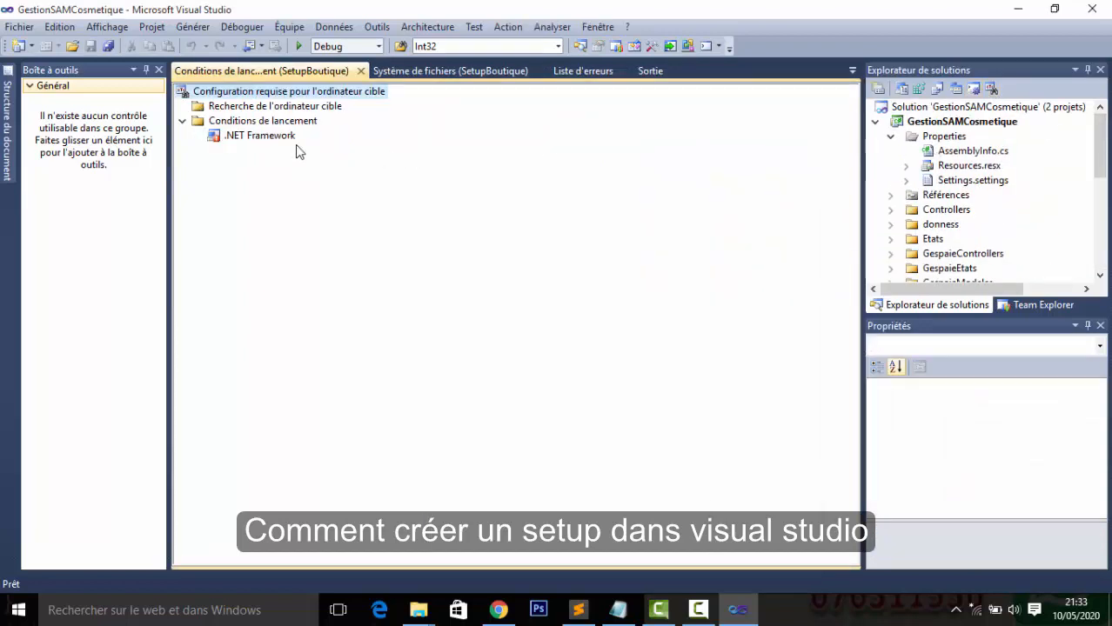
pyautogui.click(267, 144)
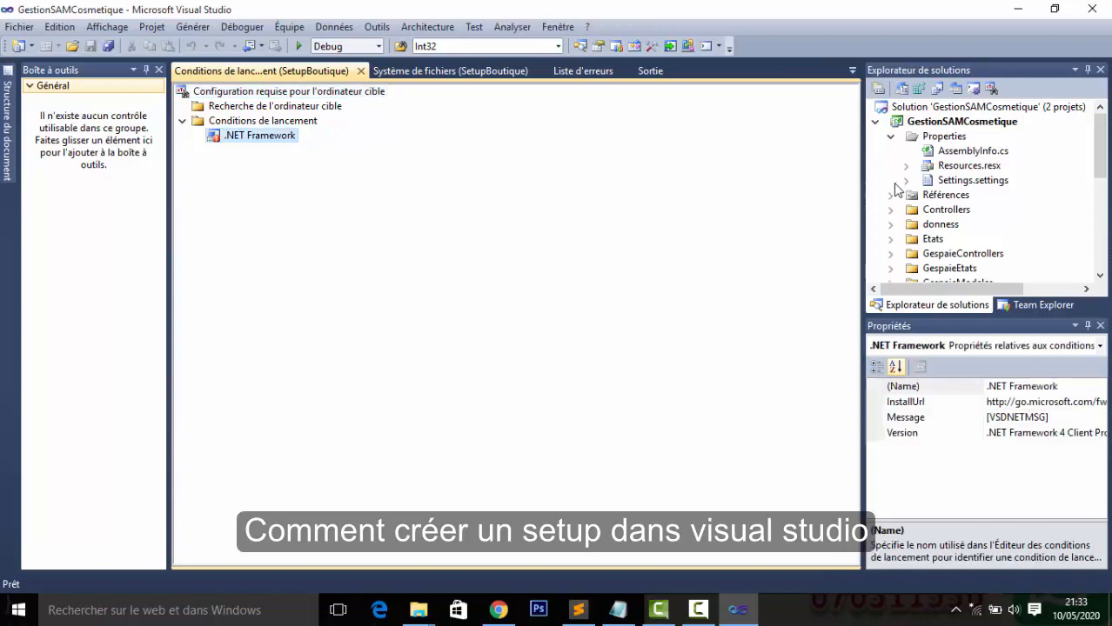
pyautogui.click(973, 89)
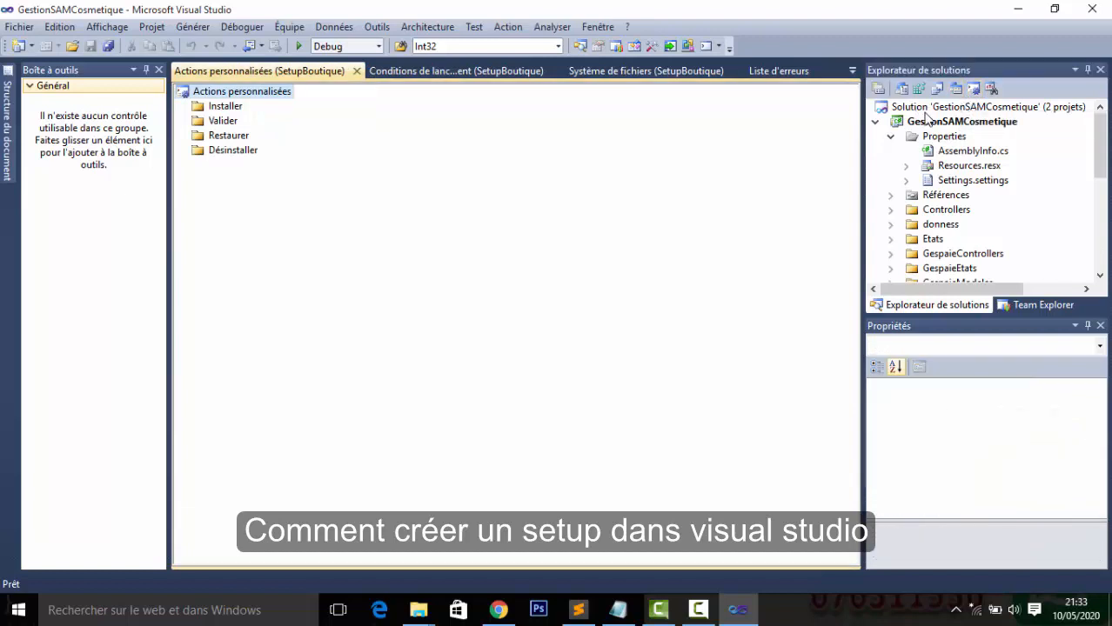
pyautogui.click(954, 89)
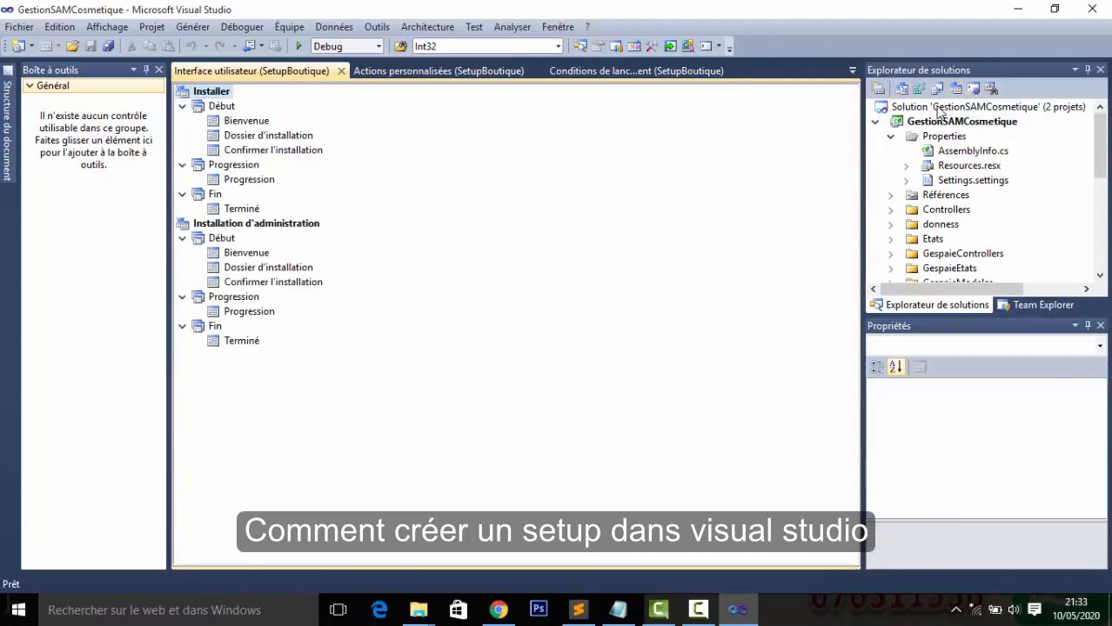
pyautogui.click(937, 89)
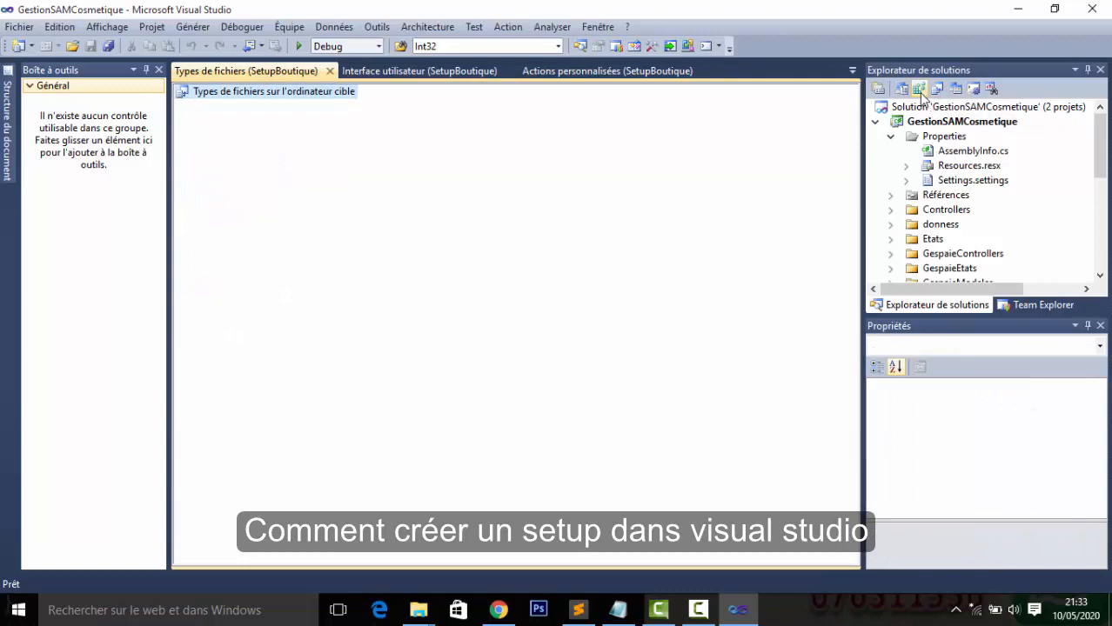
pyautogui.click(901, 88)
pyautogui.click(901, 91)
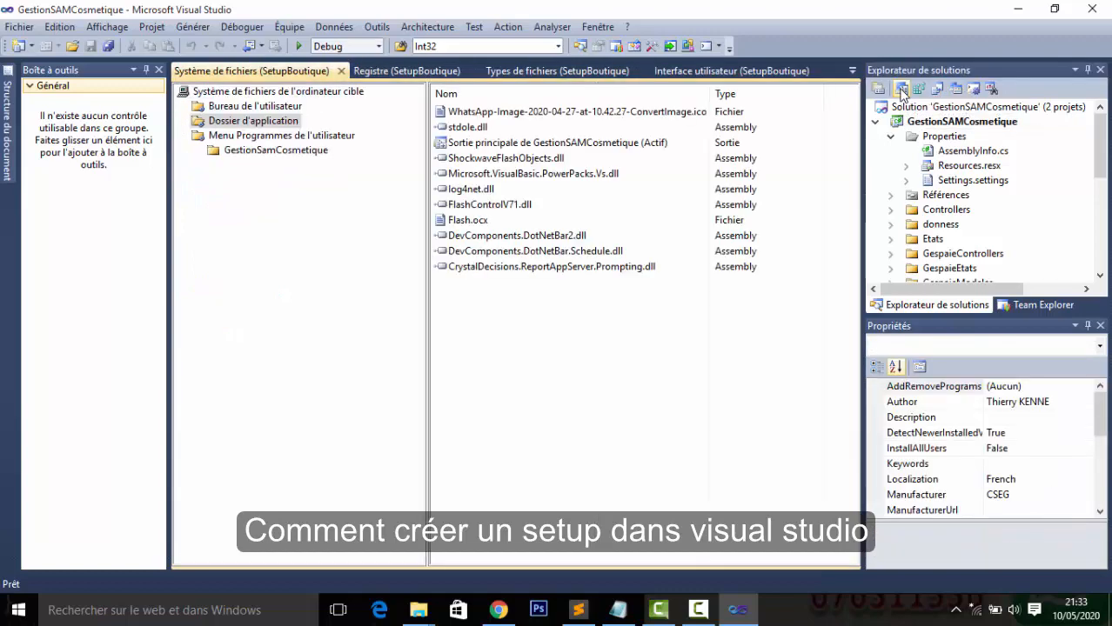
# Review the full list of prerequisite components available for the SetupBoutique installer in its property pages
pyautogui.click(879, 91)
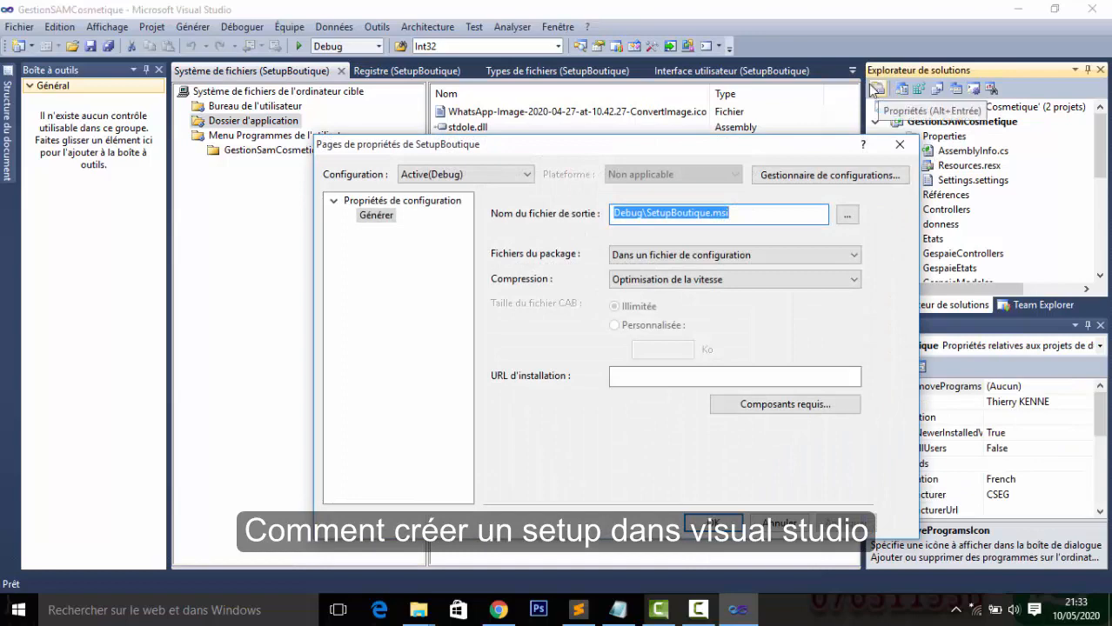
pyautogui.click(769, 409)
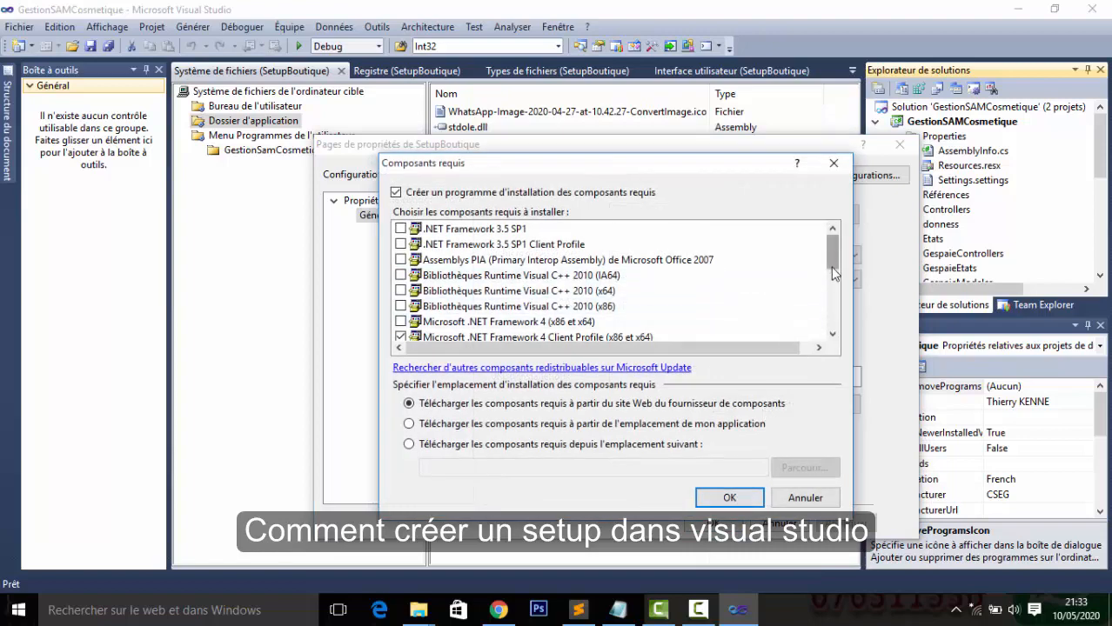
pyautogui.moveTo(832, 272); pyautogui.dragTo(832, 301)
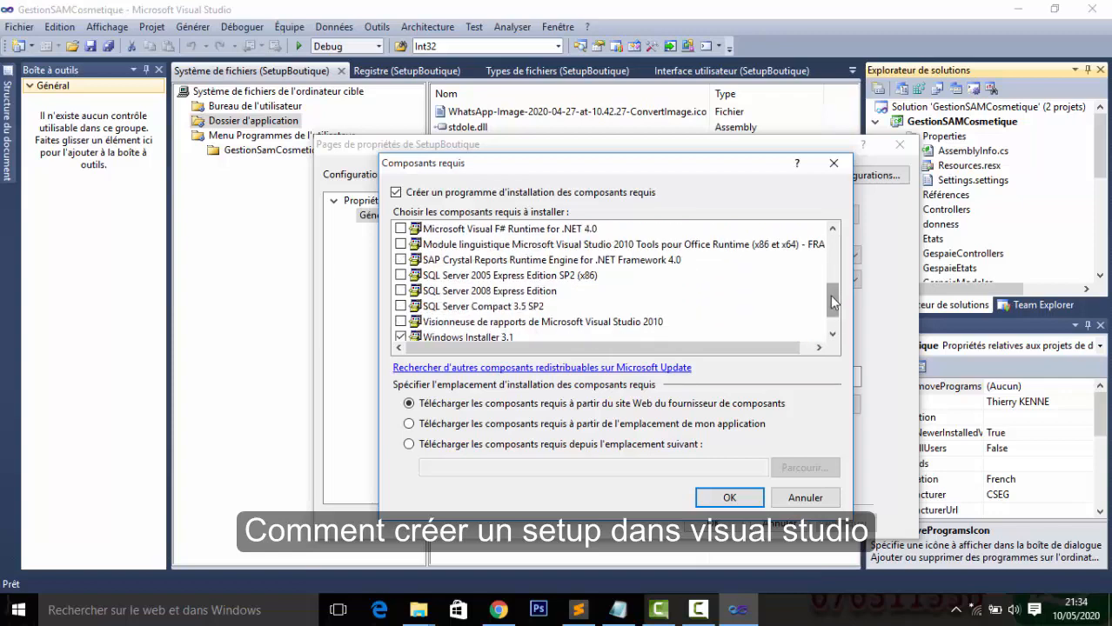
pyautogui.click(735, 498)
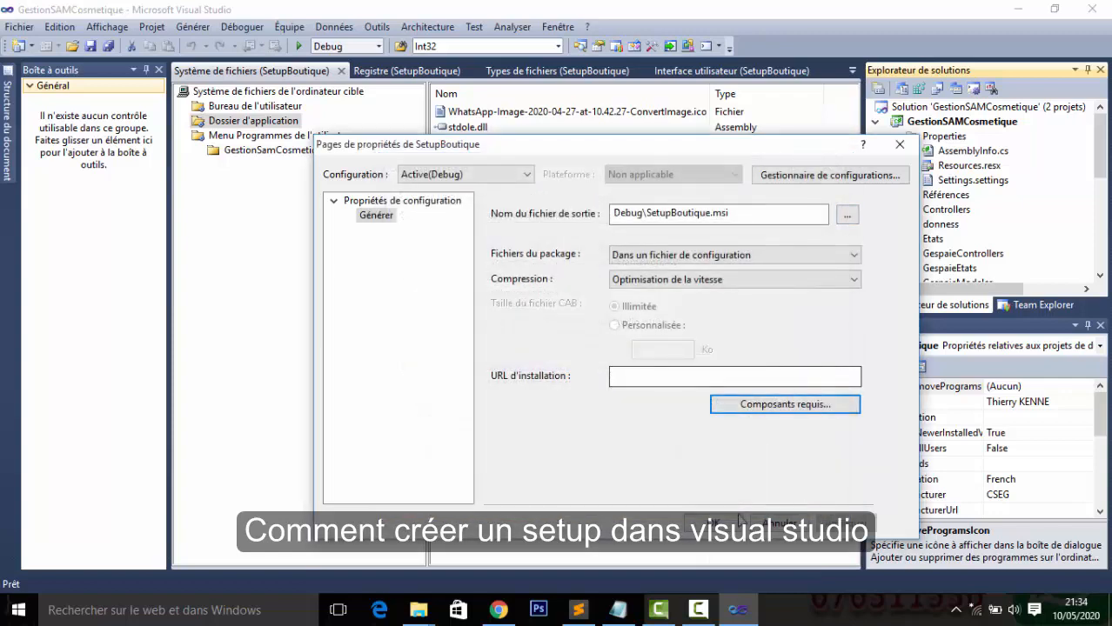
pyautogui.click(715, 524)
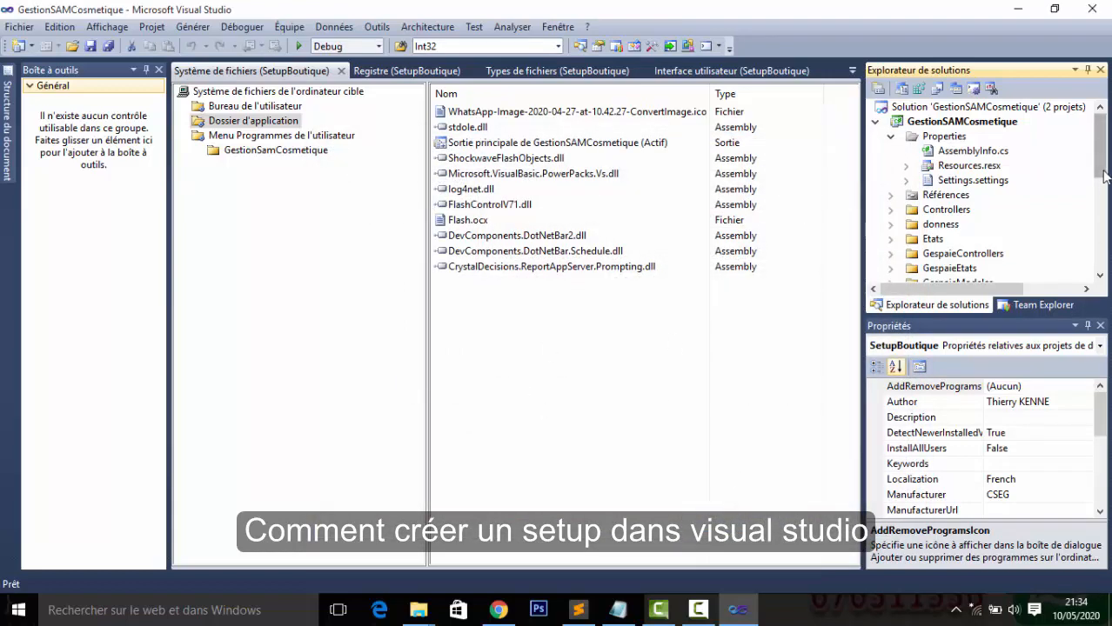
# Build the SetupBoutique project
pyautogui.moveTo(1103, 177); pyautogui.dragTo(1101, 261)
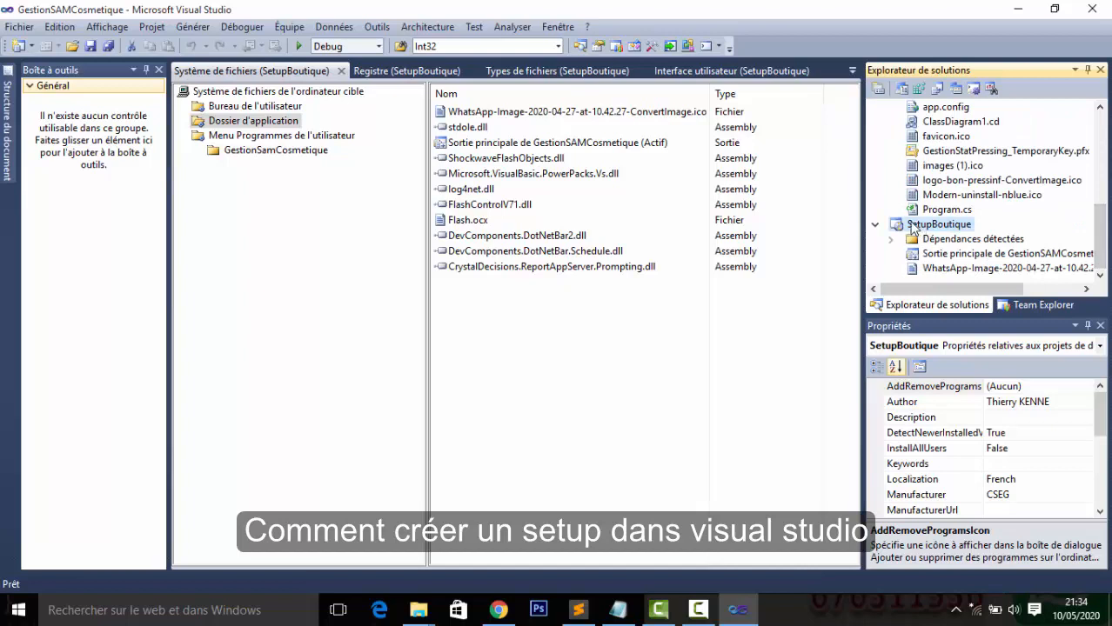
pyautogui.rightClick(914, 227)
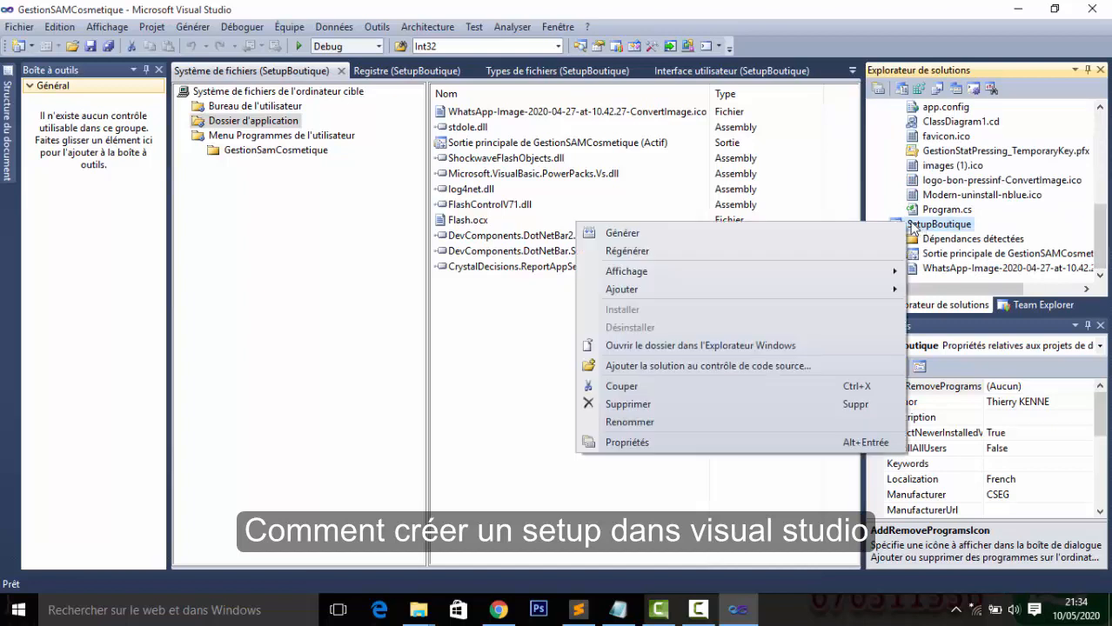
pyautogui.click(746, 237)
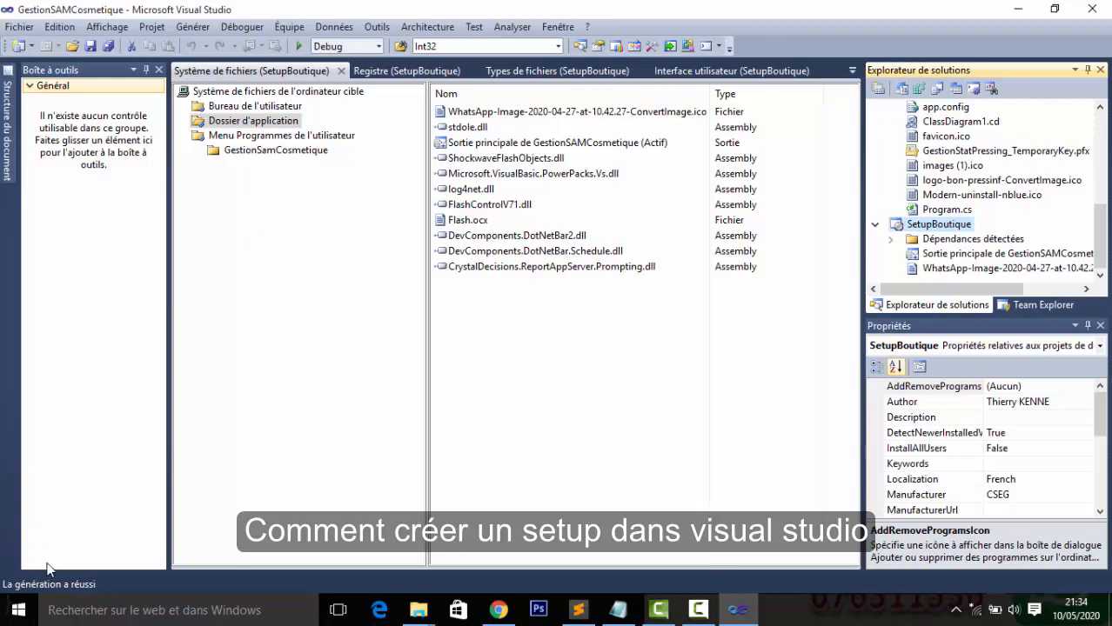
# Clear the open windows from the desktop and open the Debug folder inside the desktop's SetupBoutique folder
pyautogui.click(1018, 8)
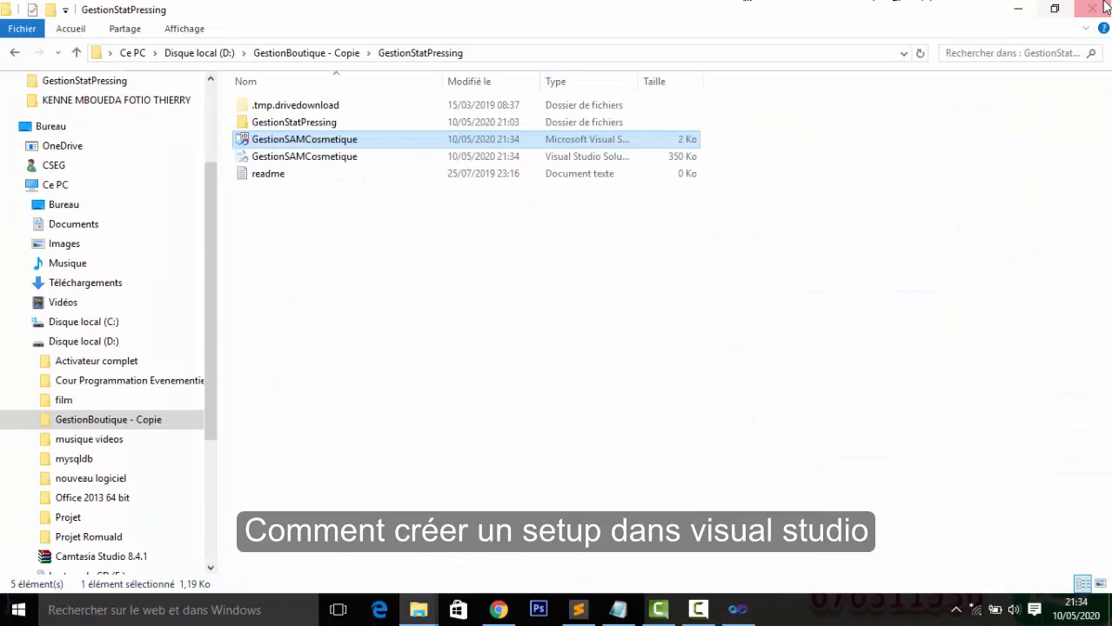
pyautogui.click(1016, 9)
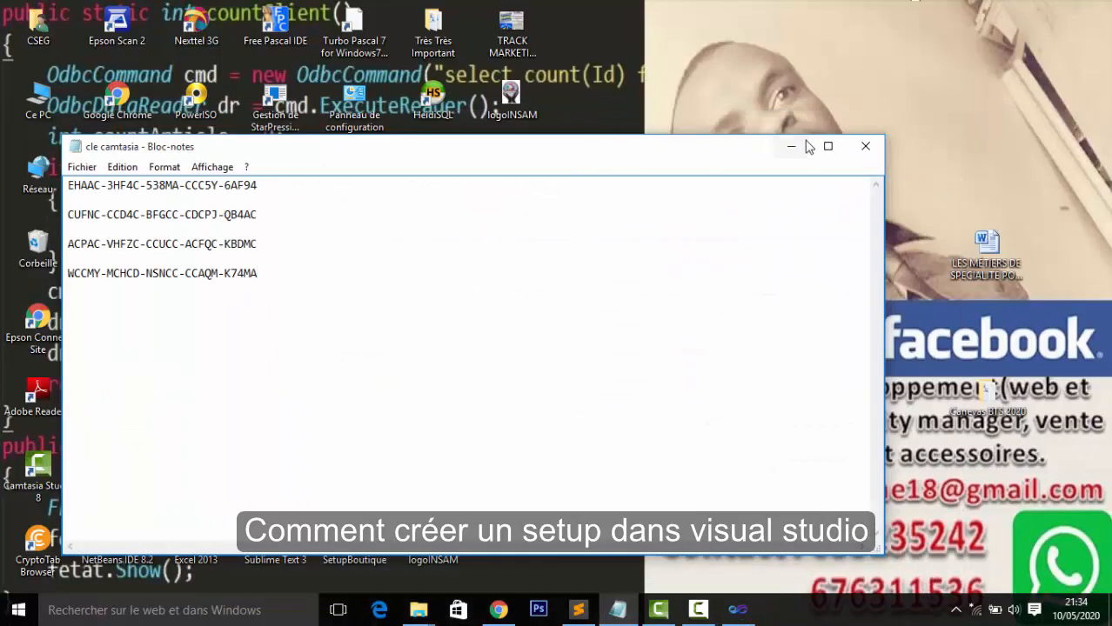
pyautogui.click(866, 146)
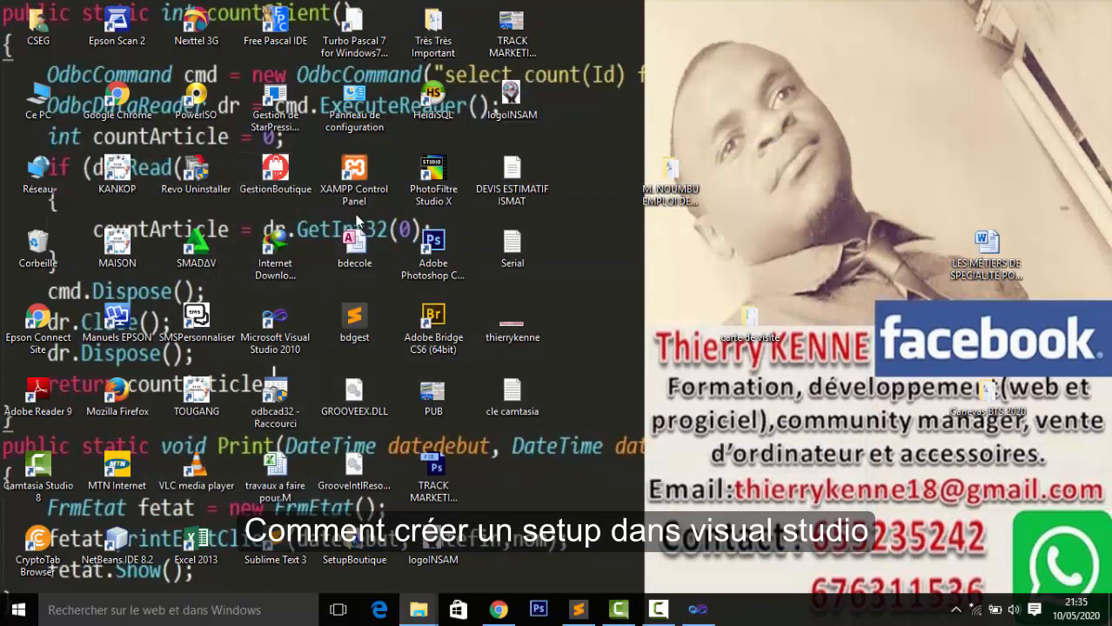
pyautogui.doubleClick(365, 562)
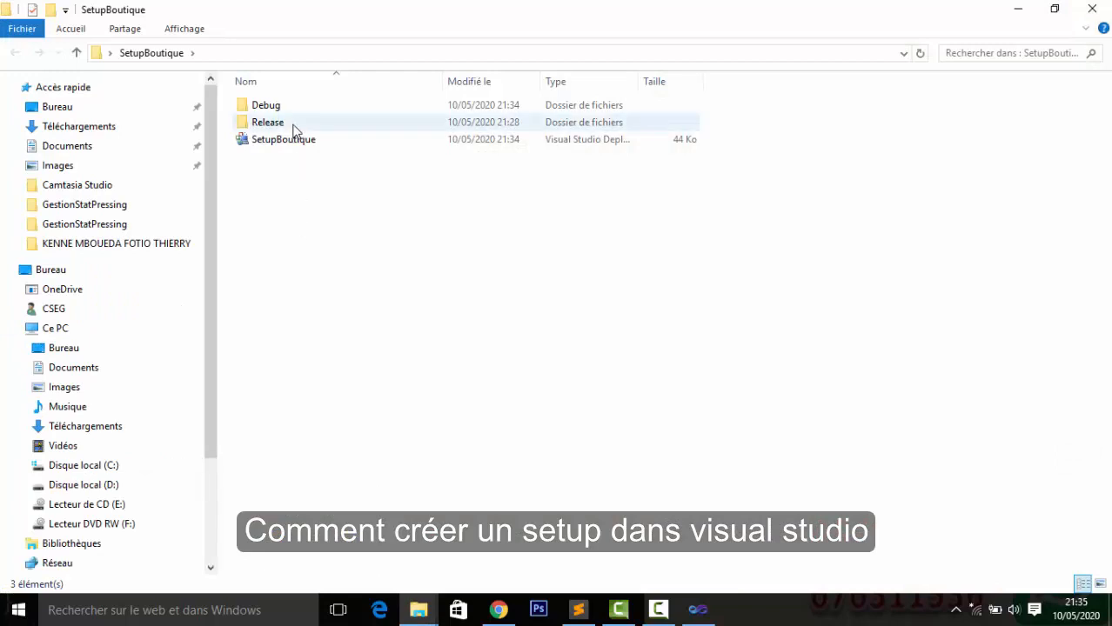
pyautogui.doubleClick(271, 108)
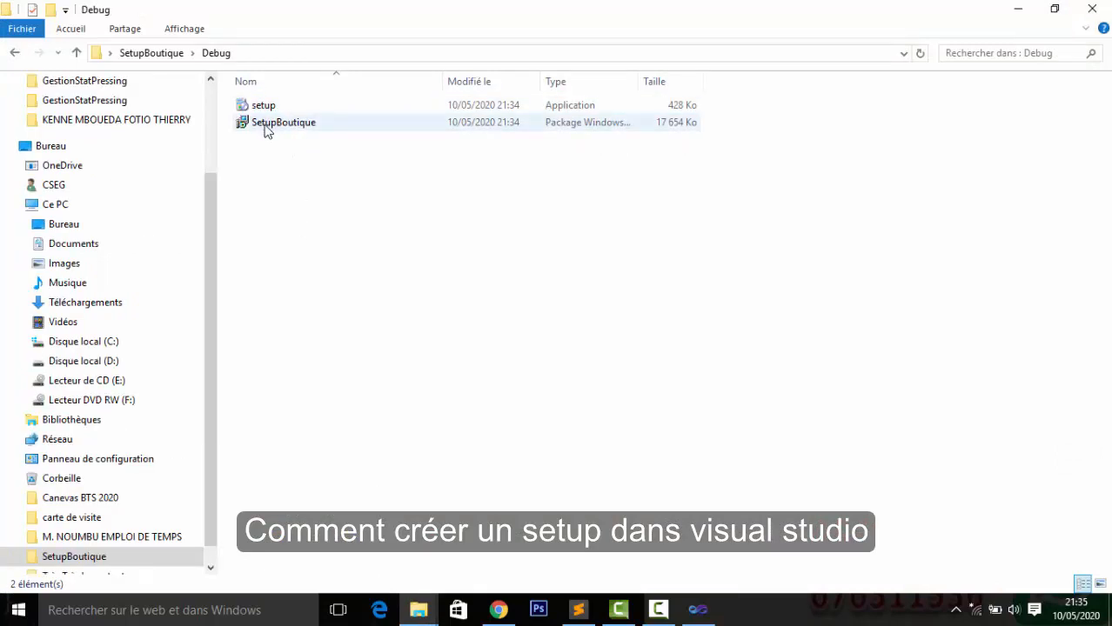
# Install the SetupBoutique Windows Installer package into C:\Program Files (x86)\CSEG\SetupBoutique\ for the current user only
pyautogui.click(278, 131)
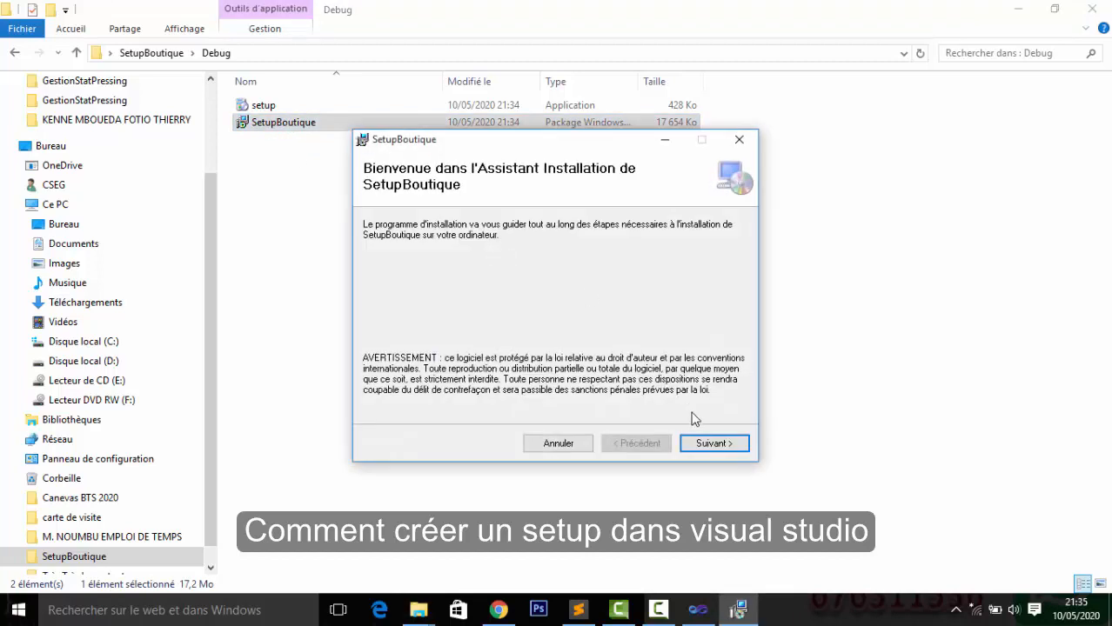
pyautogui.click(710, 445)
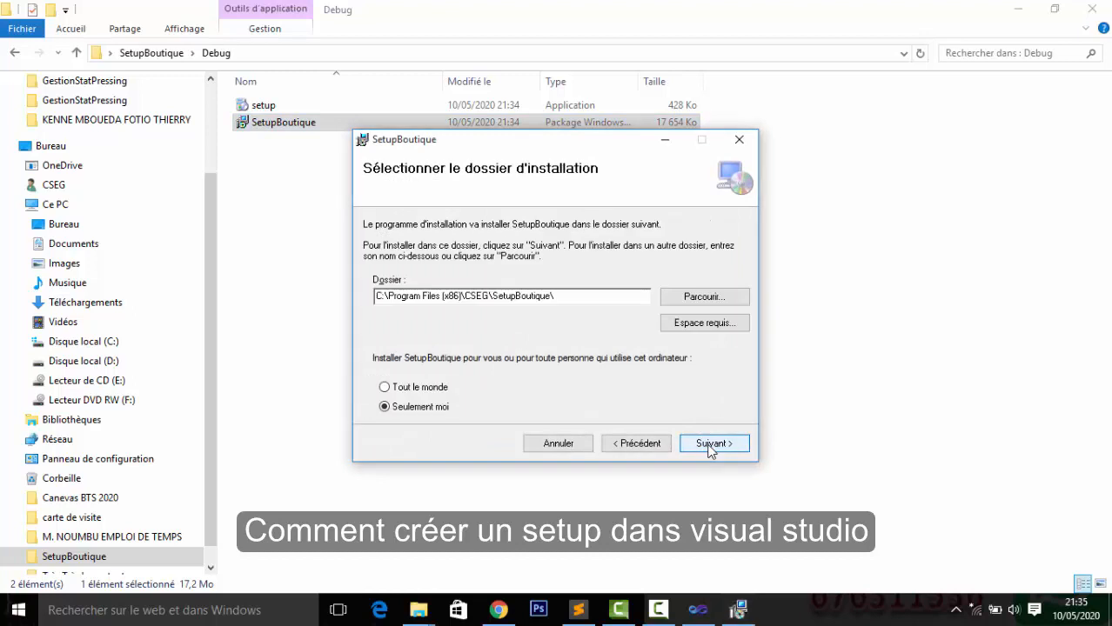
pyautogui.click(710, 446)
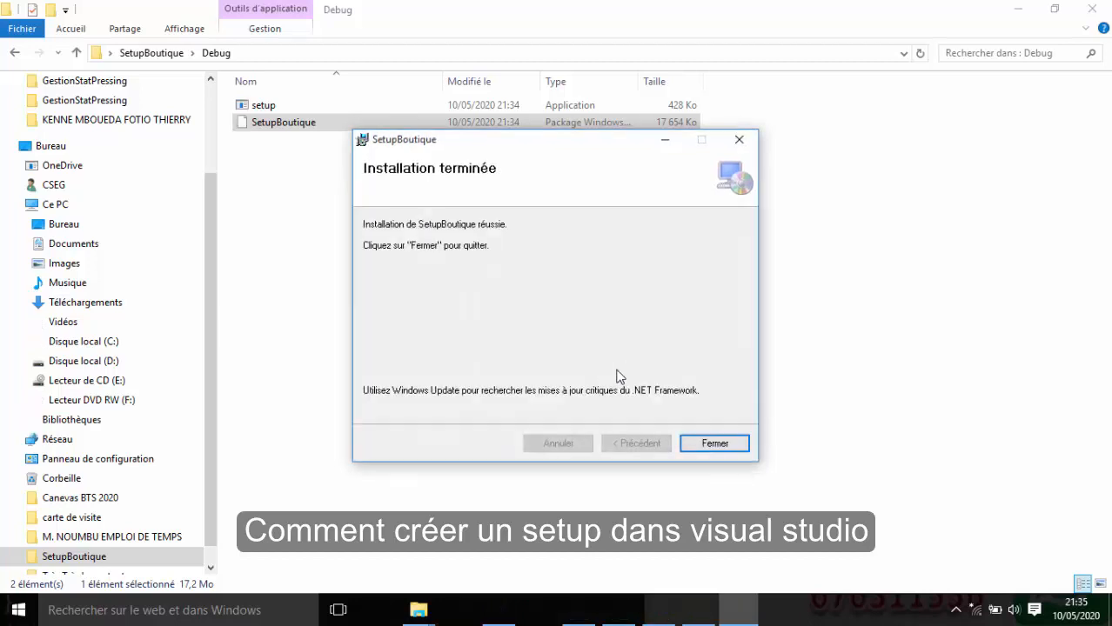
pyautogui.click(715, 444)
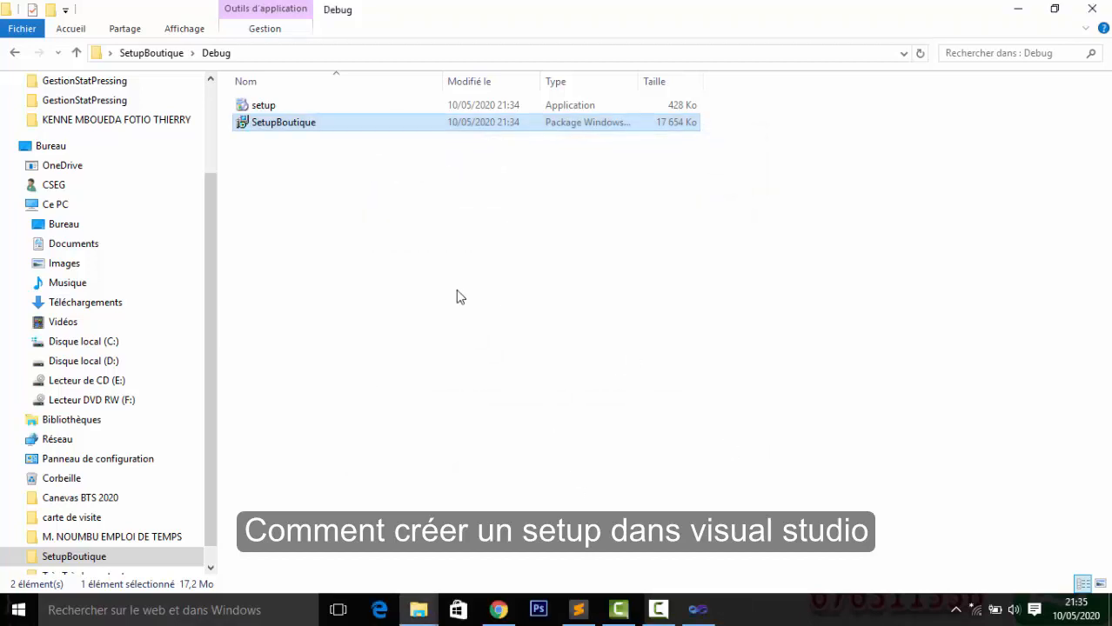
# Launch the installed application from its GestionSamCosmetique desktop shortcut
pyautogui.click(1029, 8)
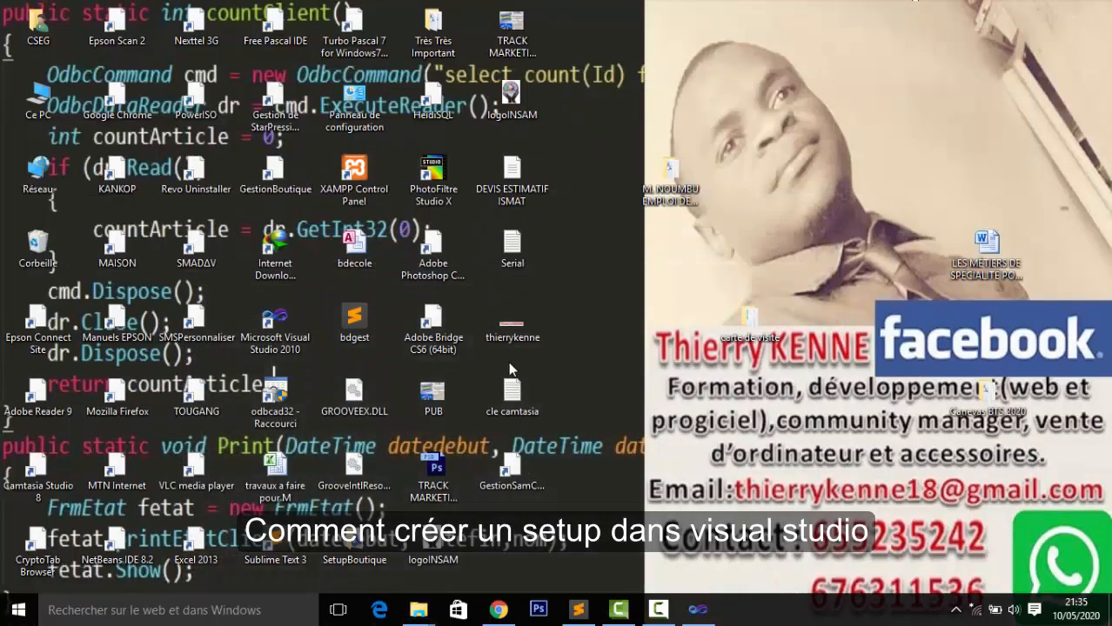
pyautogui.click(519, 466)
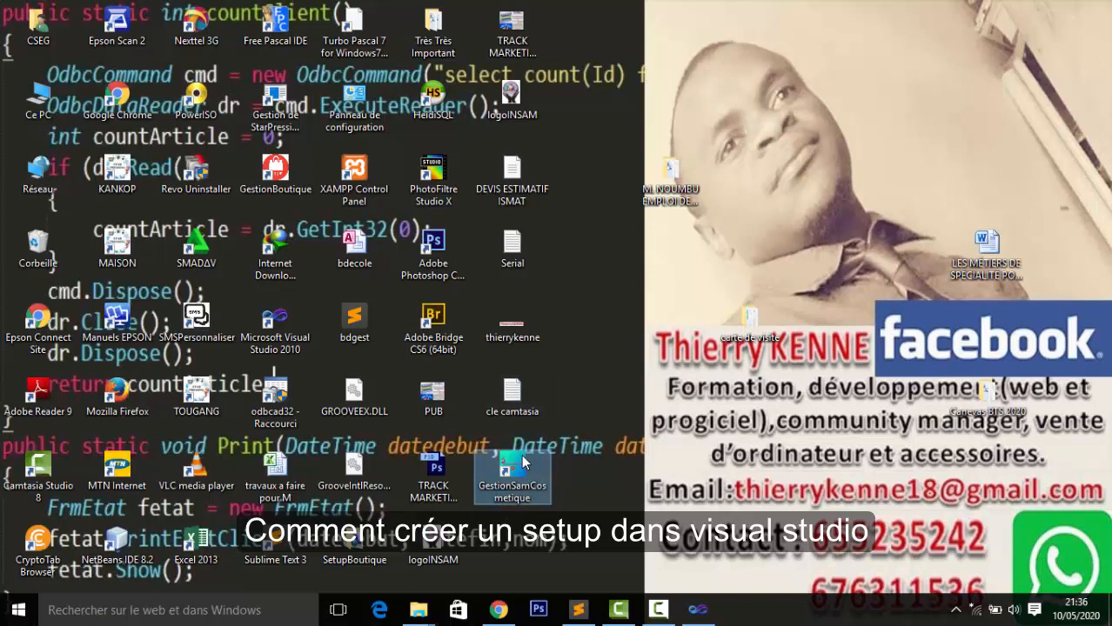
pyautogui.doubleClick(522, 474)
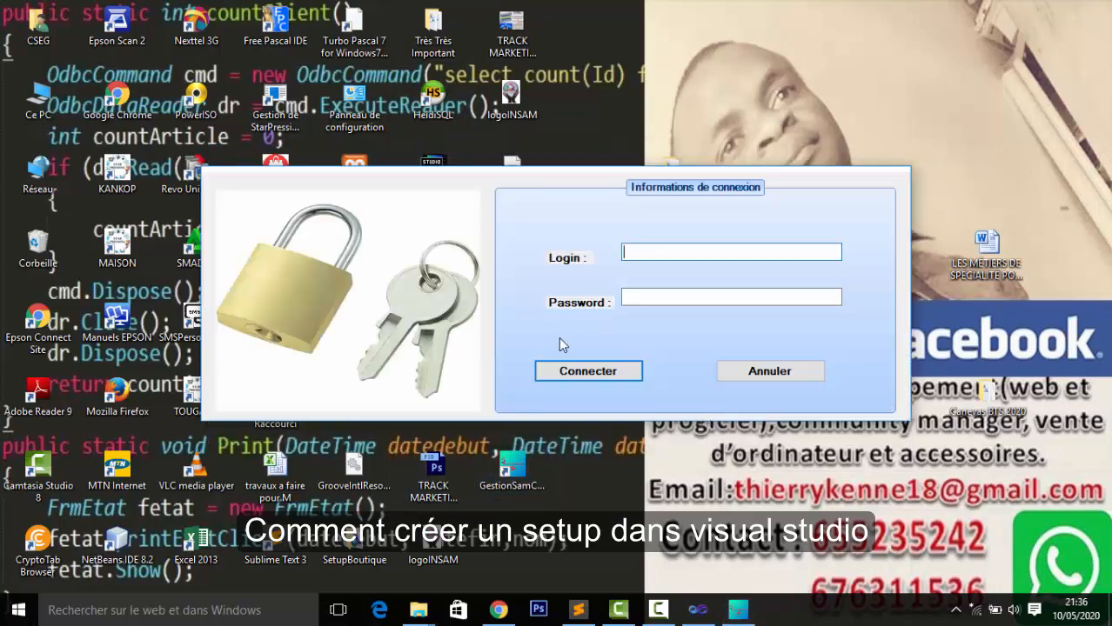
# Log in with the user's login name and account password, and decline to display the articles needing restocking
pyautogui.write('henrya')
pyautogui.press('BackSpace')
pyautogui.press('Tab')
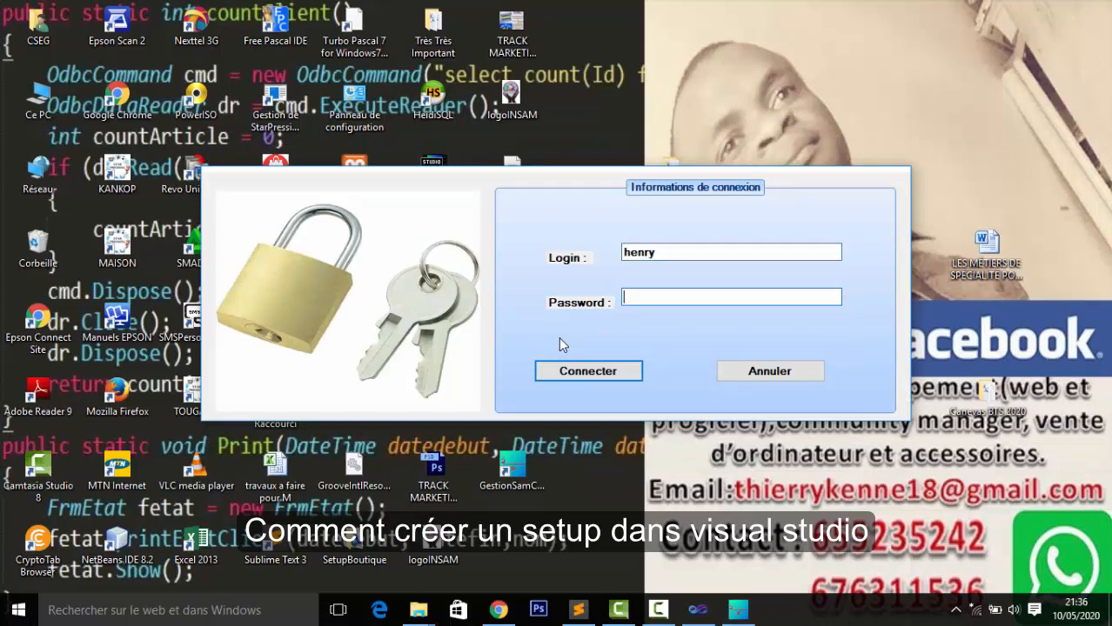
pyautogui.write('aaaaa')
pyautogui.press('BackSpace')
pyautogui.press('BackSpace')
pyautogui.press('BackSpace')
pyautogui.press('BackSpace')
pyautogui.press('BackSpace')
pyautogui.write('aaaaaaaa')
pyautogui.click(633, 372)
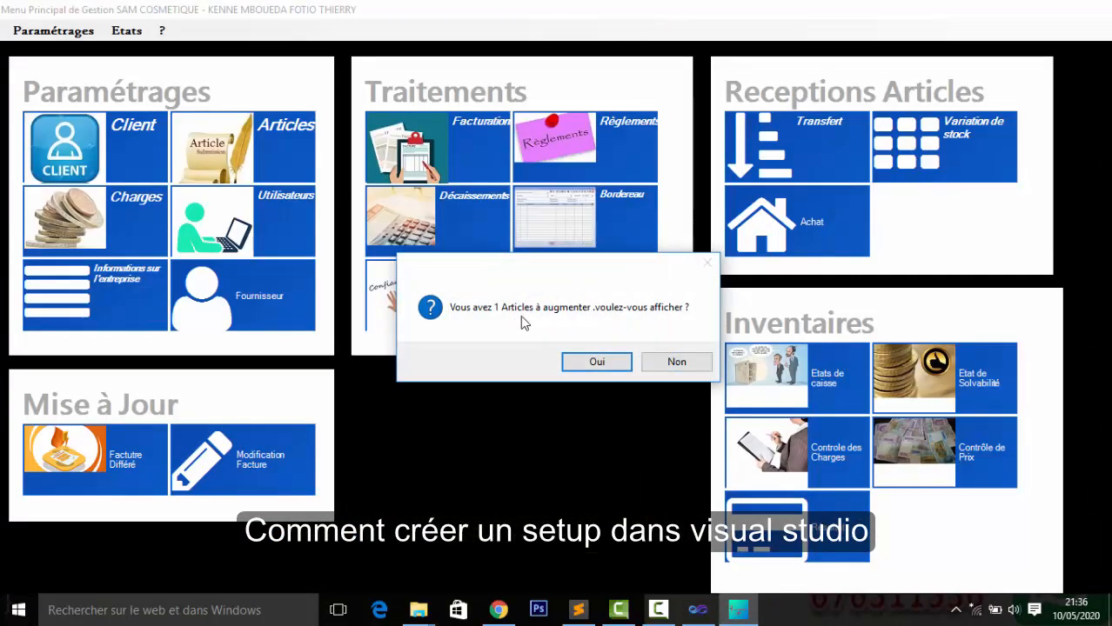
pyautogui.click(694, 363)
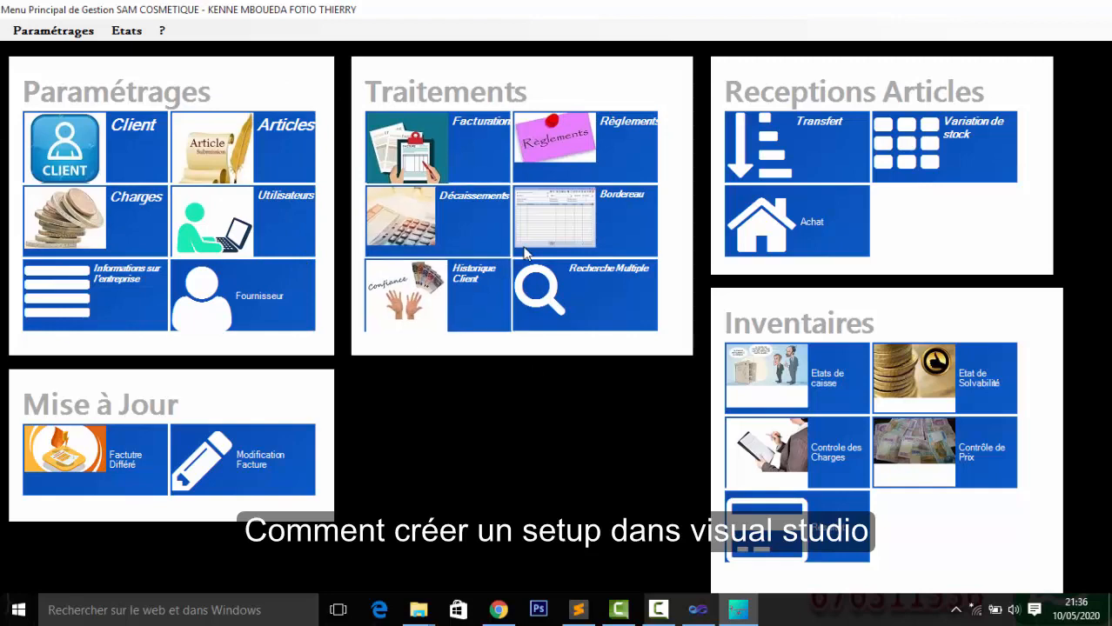
# Preview the periodic Bordereau report from 27 April 2020 to 10 May 2020, and return to the main menu
pyautogui.click(609, 222)
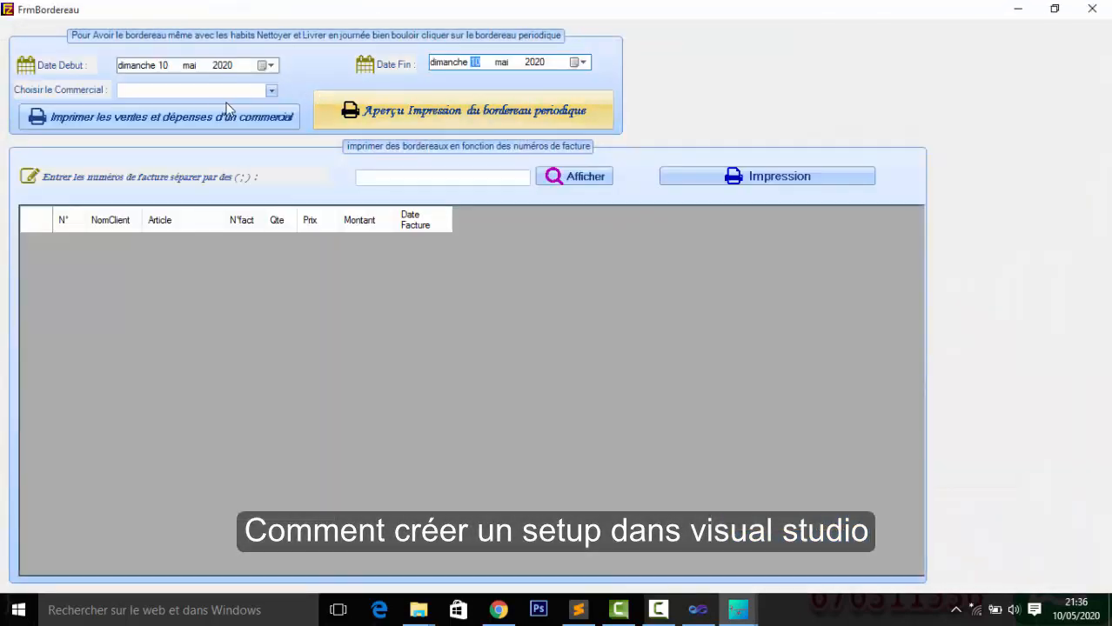
pyautogui.click(270, 67)
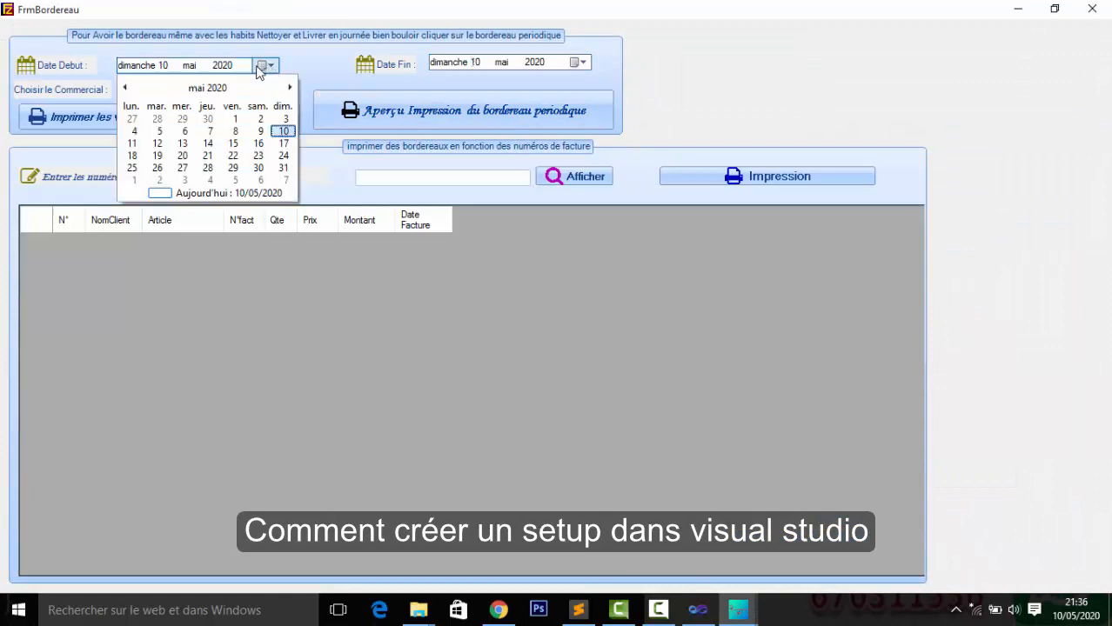
pyautogui.click(137, 118)
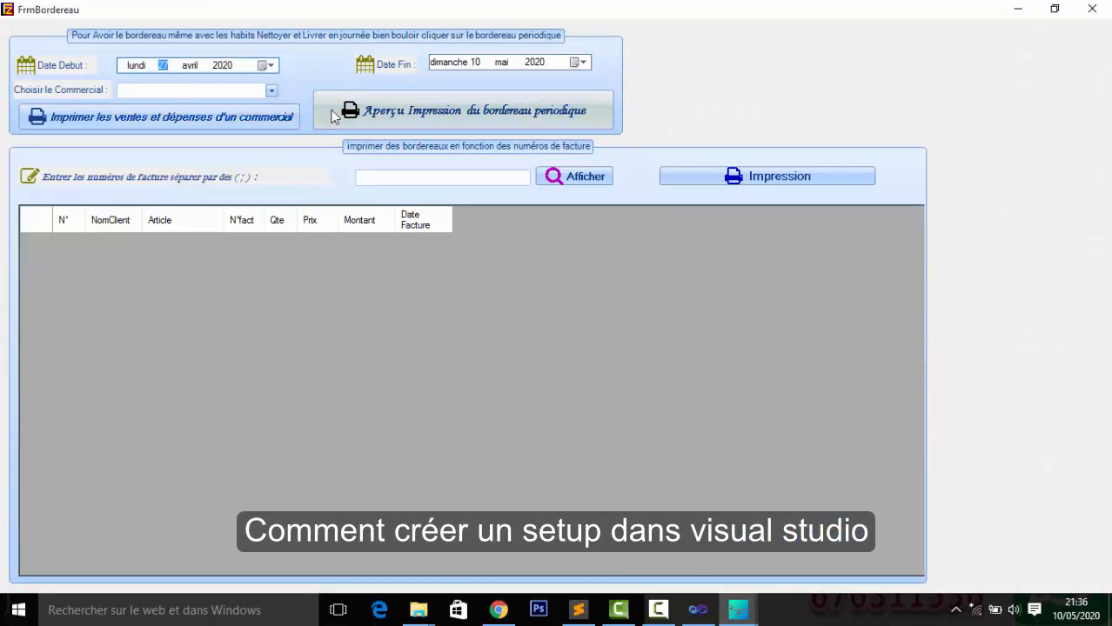
pyautogui.click(379, 116)
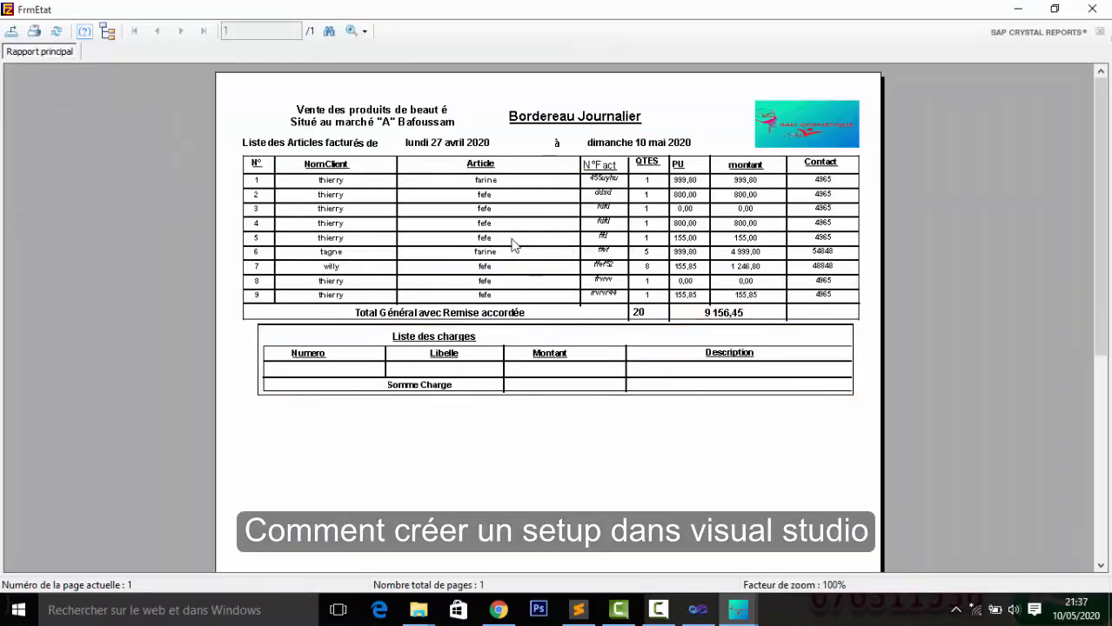
pyautogui.click(1101, 11)
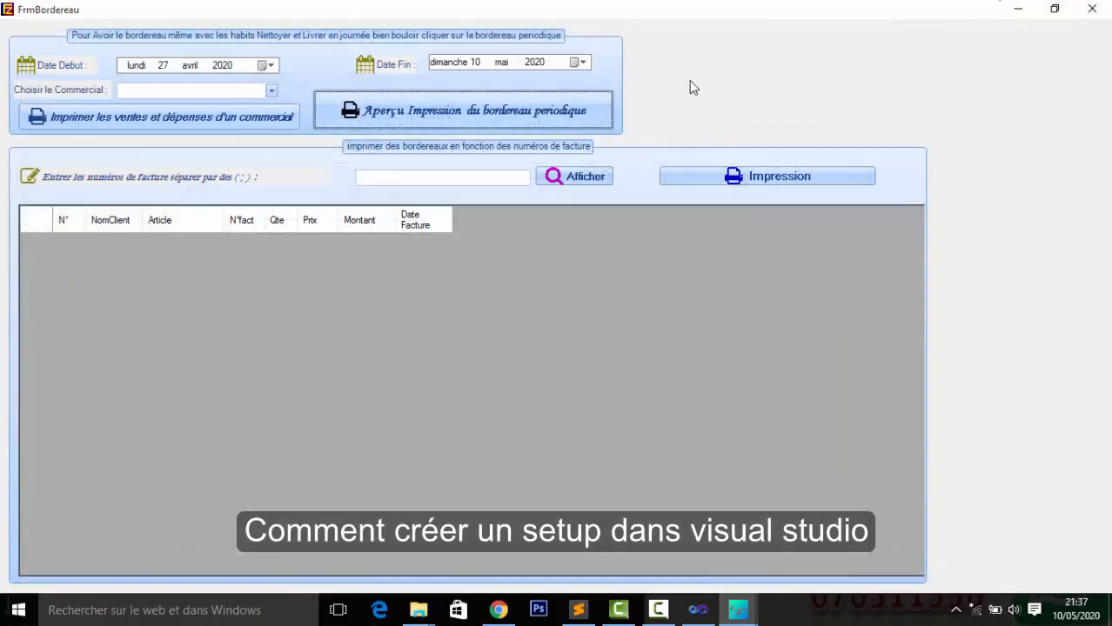
pyautogui.click(1091, 11)
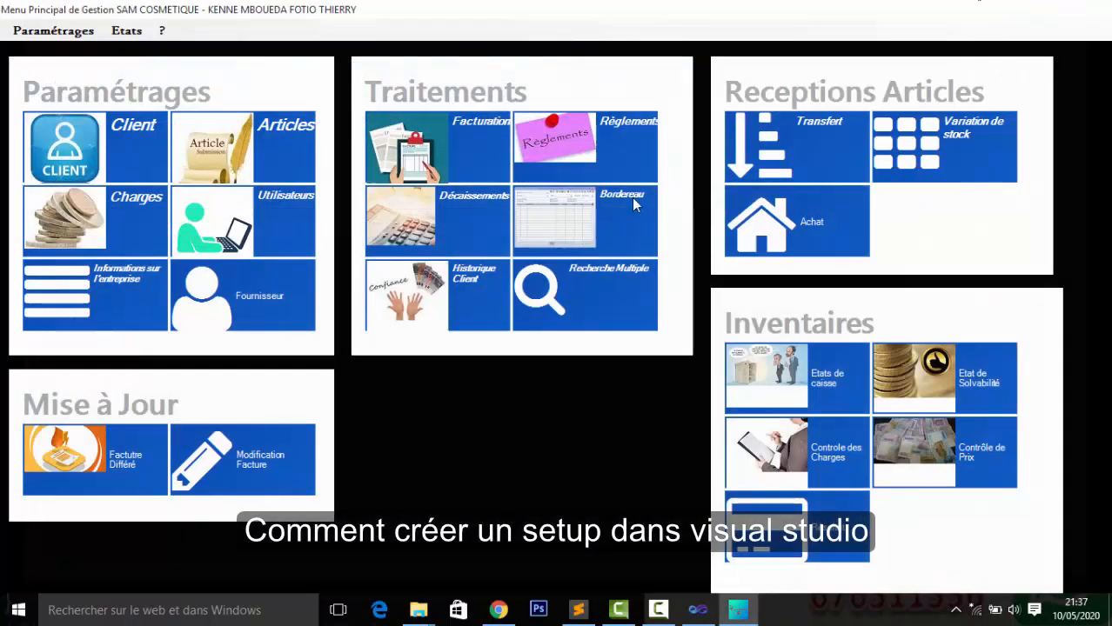
# Open the Paramétrages commands of the main window
pyautogui.click(24, 31)
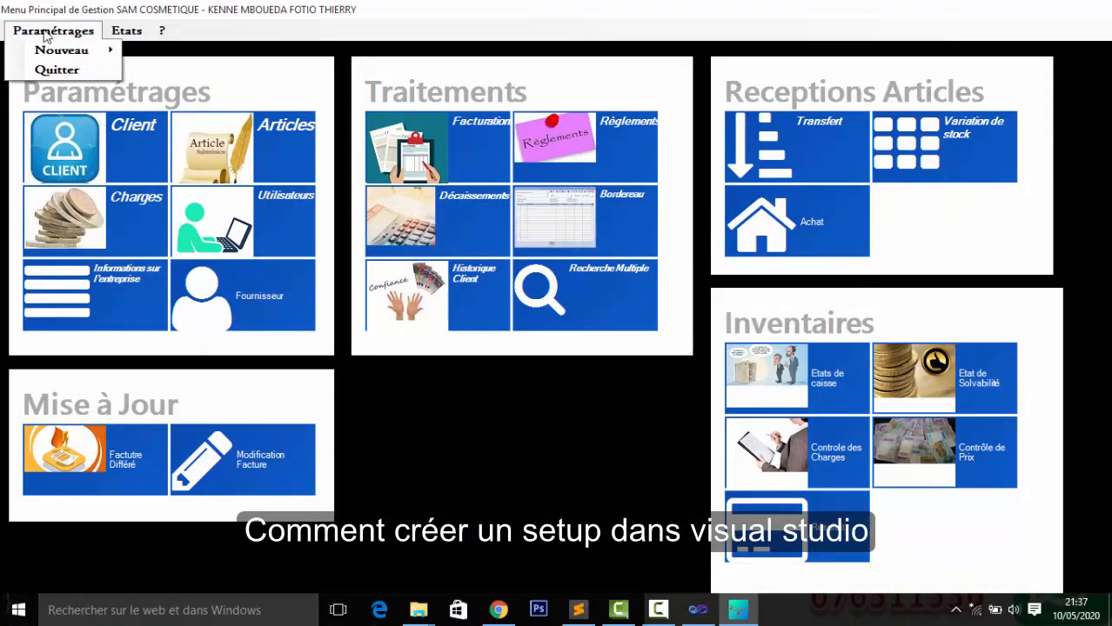